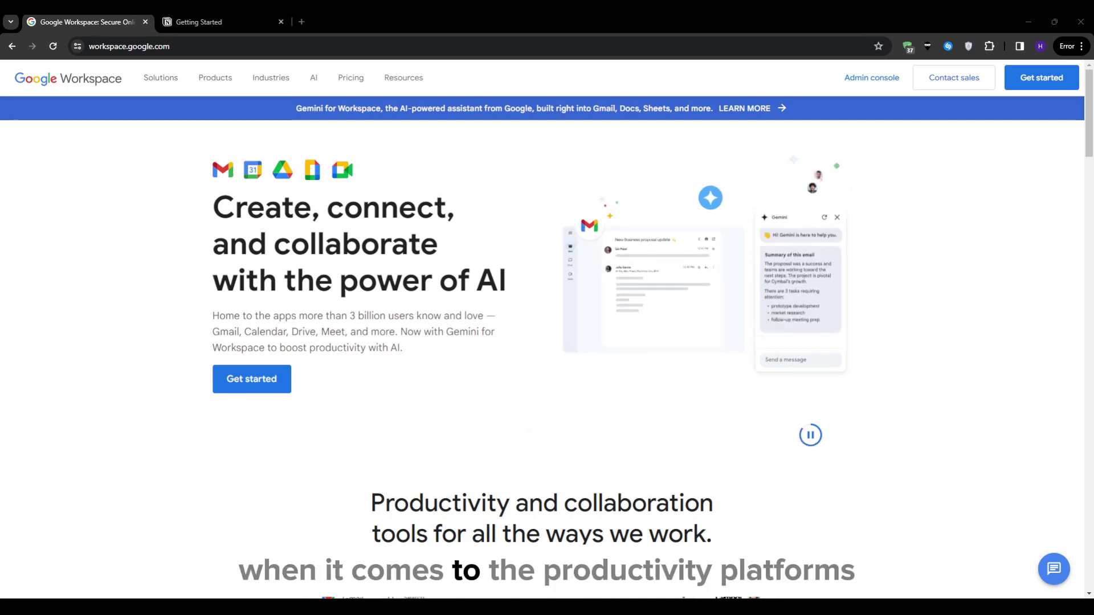
- Glance at the Notion Getting Started tab, then return to the Google Workspace home page
click(198, 21)
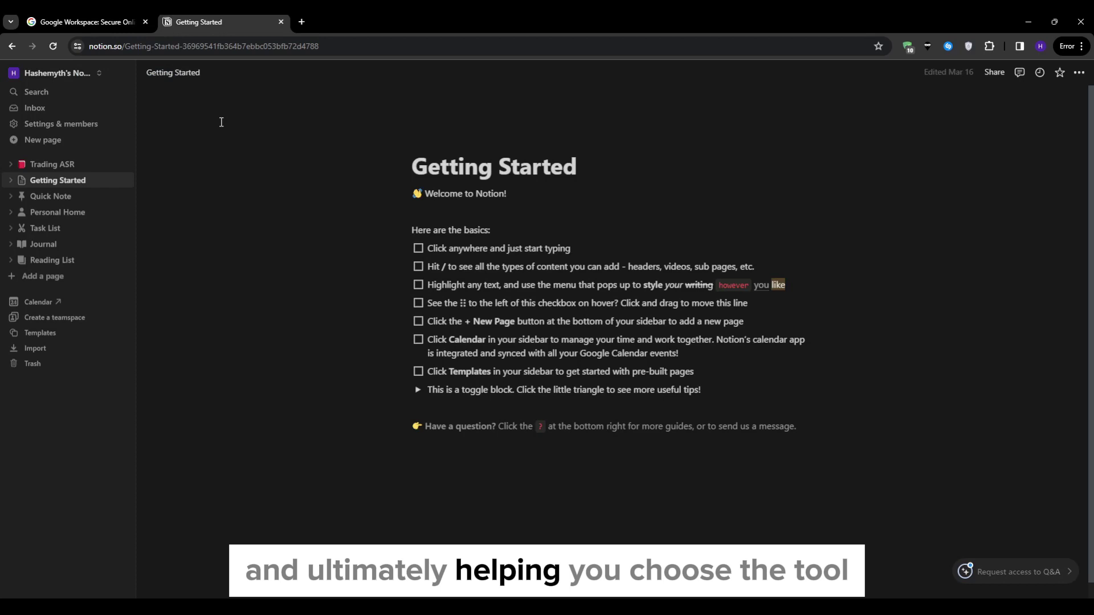
click(85, 22)
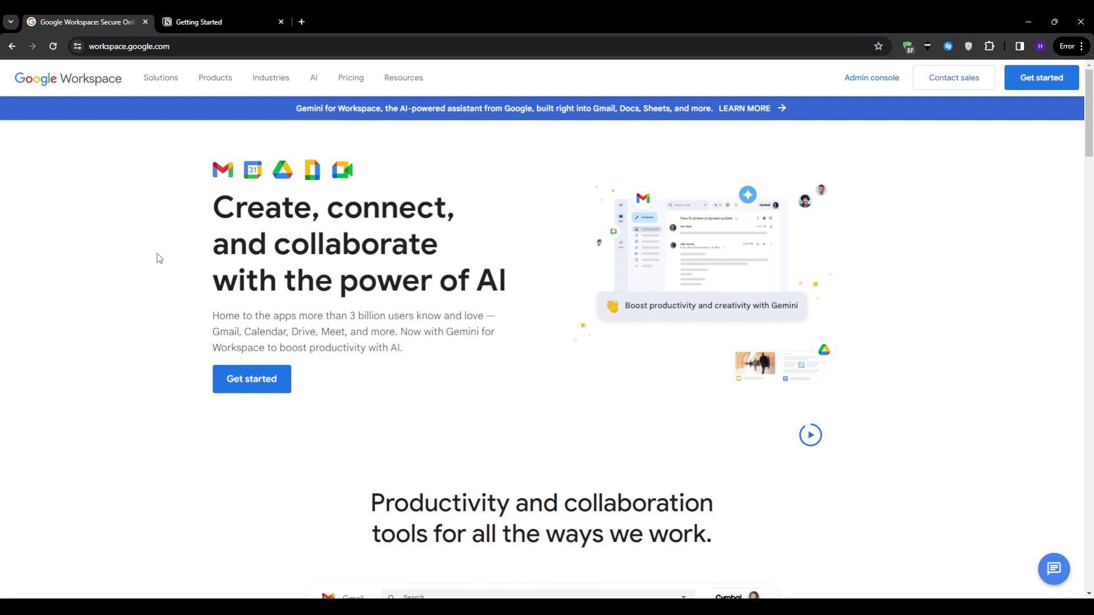
scroll(157, 258, down, 3)
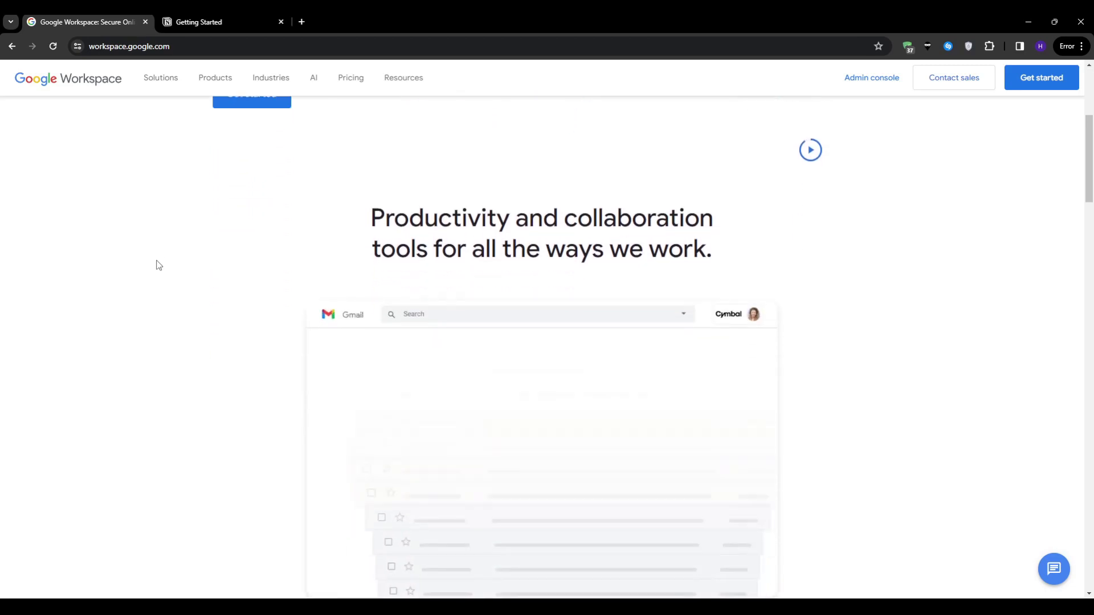
scroll(158, 265, down, 1)
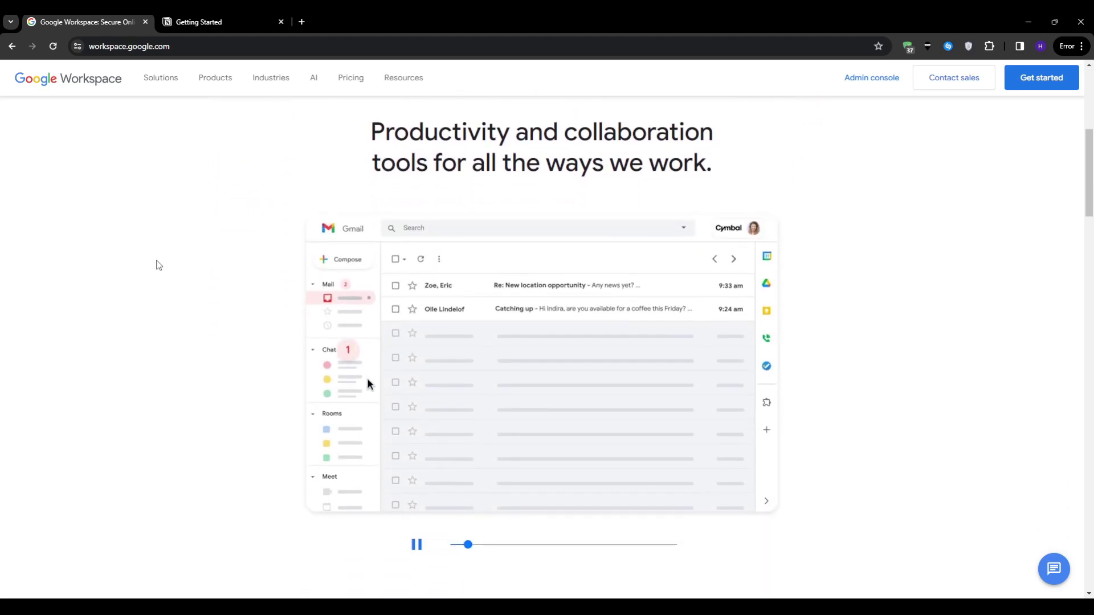
scroll(157, 266, down, 2)
scroll(157, 265, down, 2)
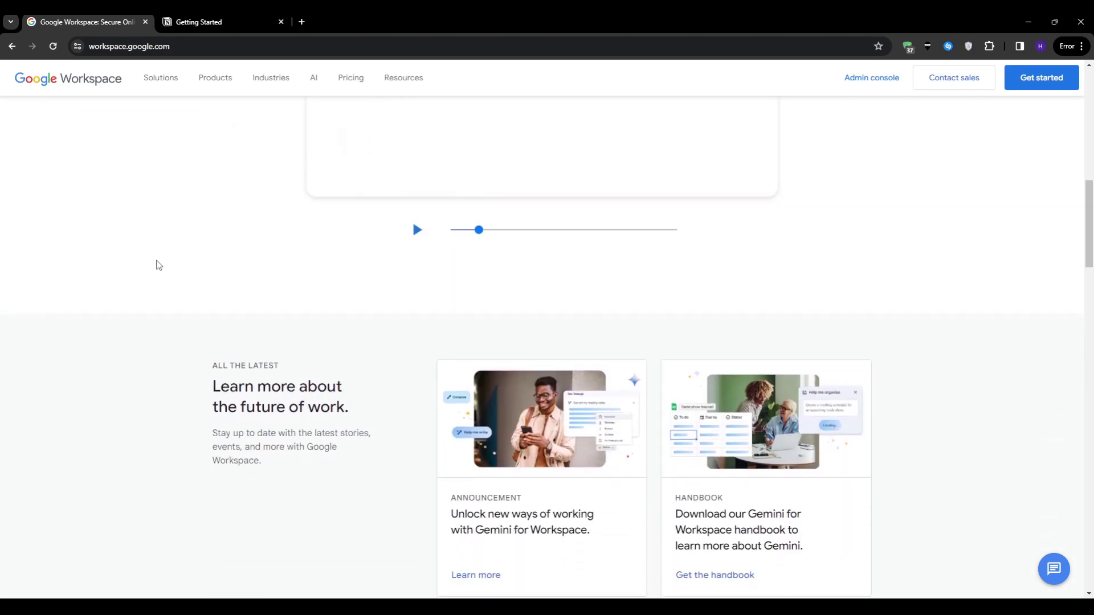
scroll(156, 265, up, 3)
scroll(157, 265, up, 5)
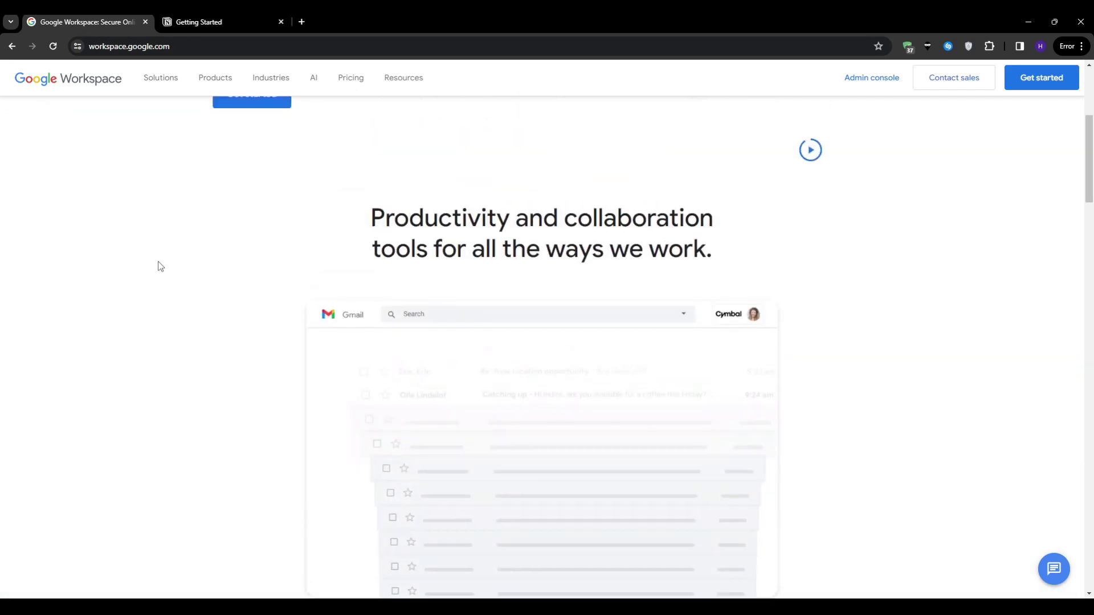
scroll(158, 265, up, 1)
scroll(159, 266, up, 2)
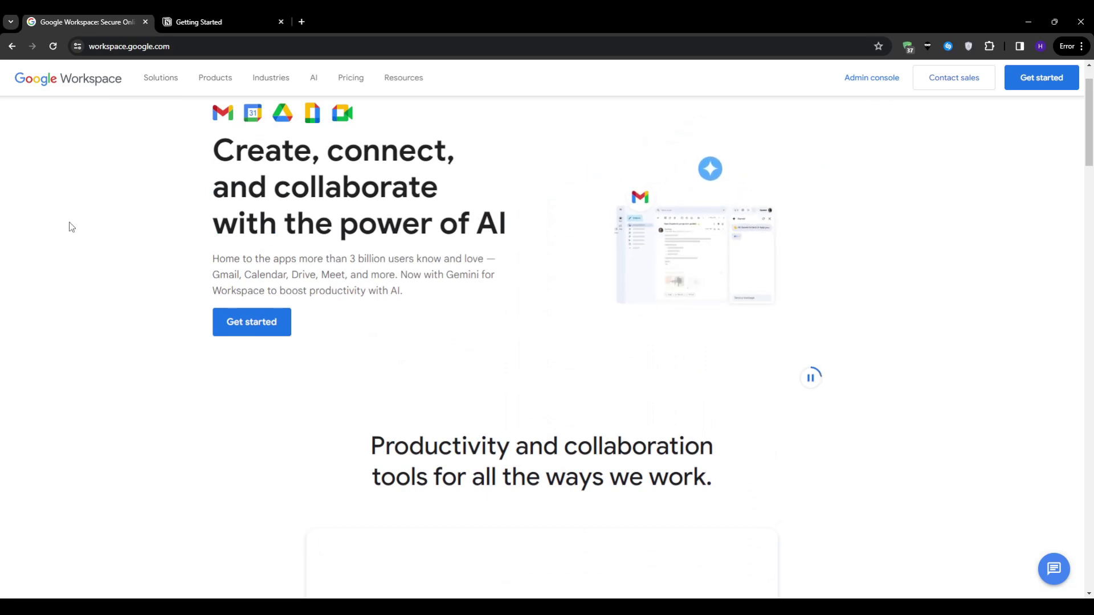
scroll(71, 226, up, 1)
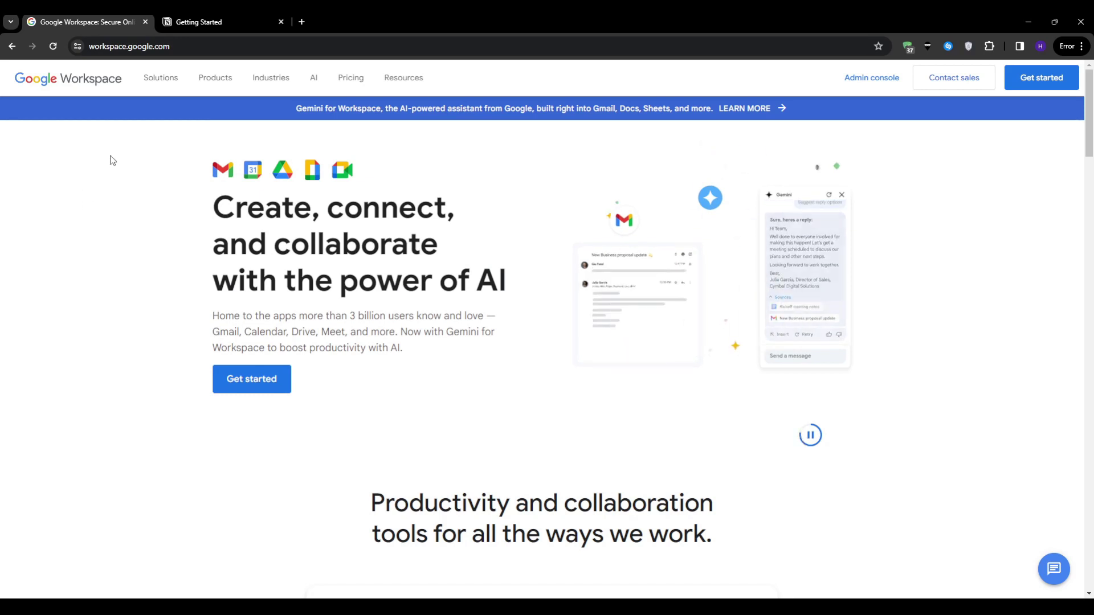
- Open the Workspace Solutions overview menu, then close it again
click(158, 82)
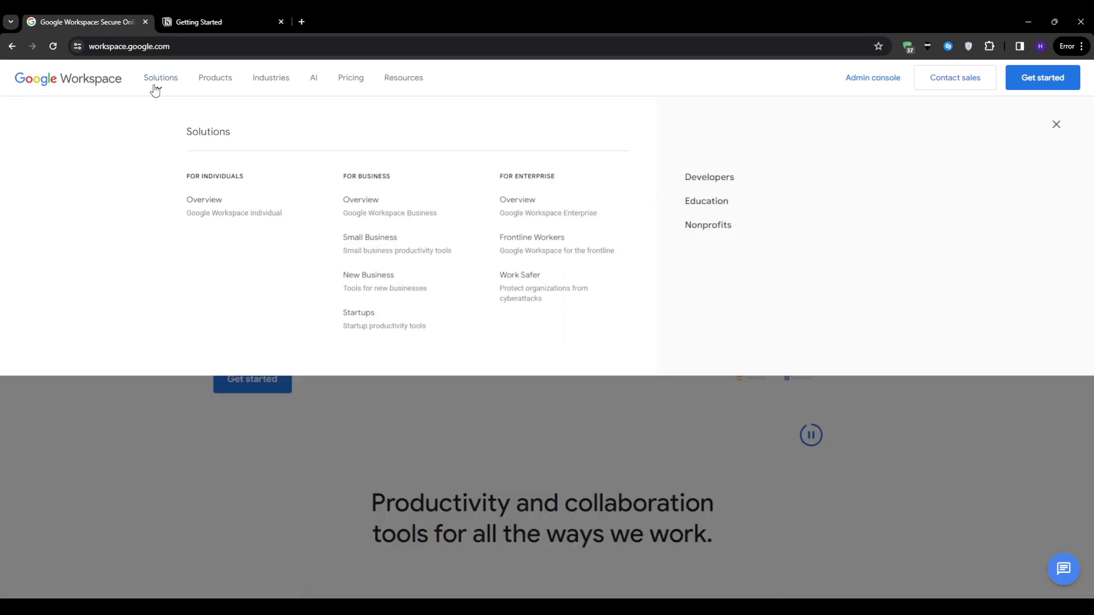
click(118, 439)
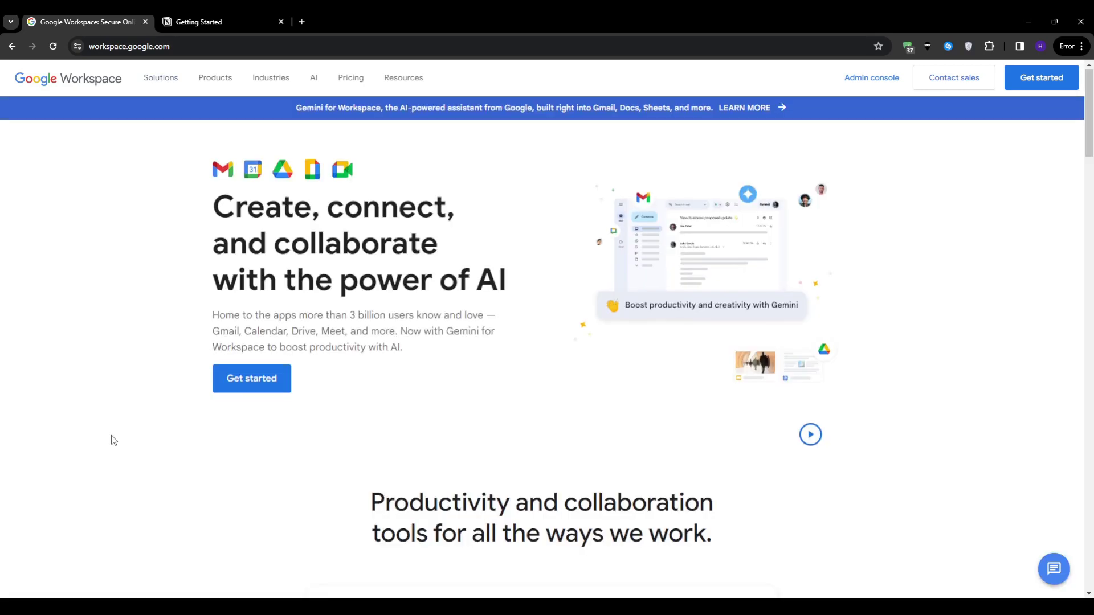
scroll(102, 441, down, 5)
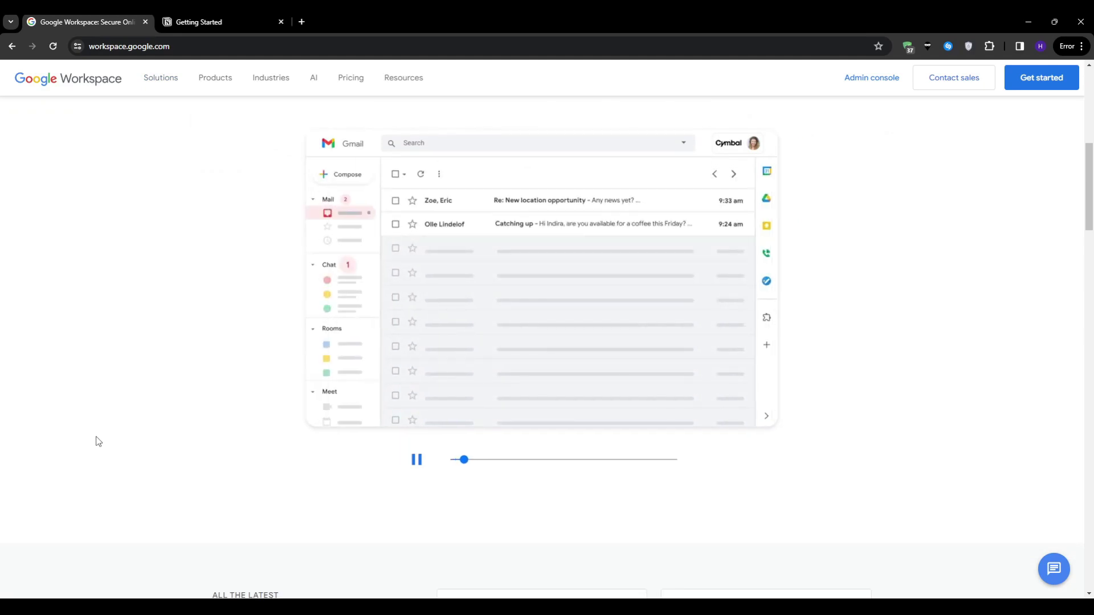
scroll(98, 436, down, 4)
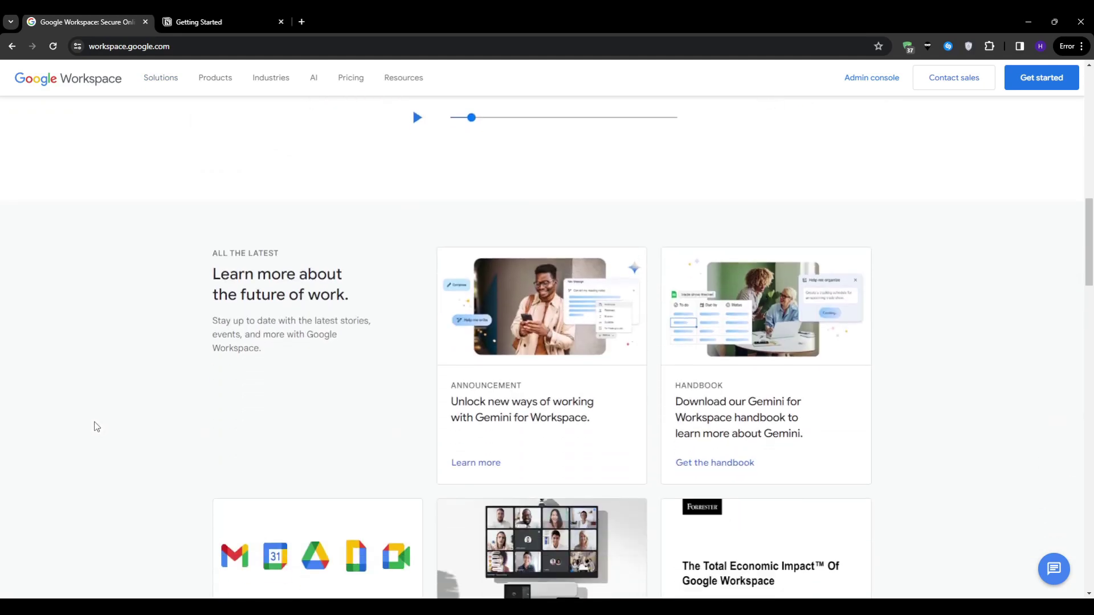
scroll(96, 426, down, 1)
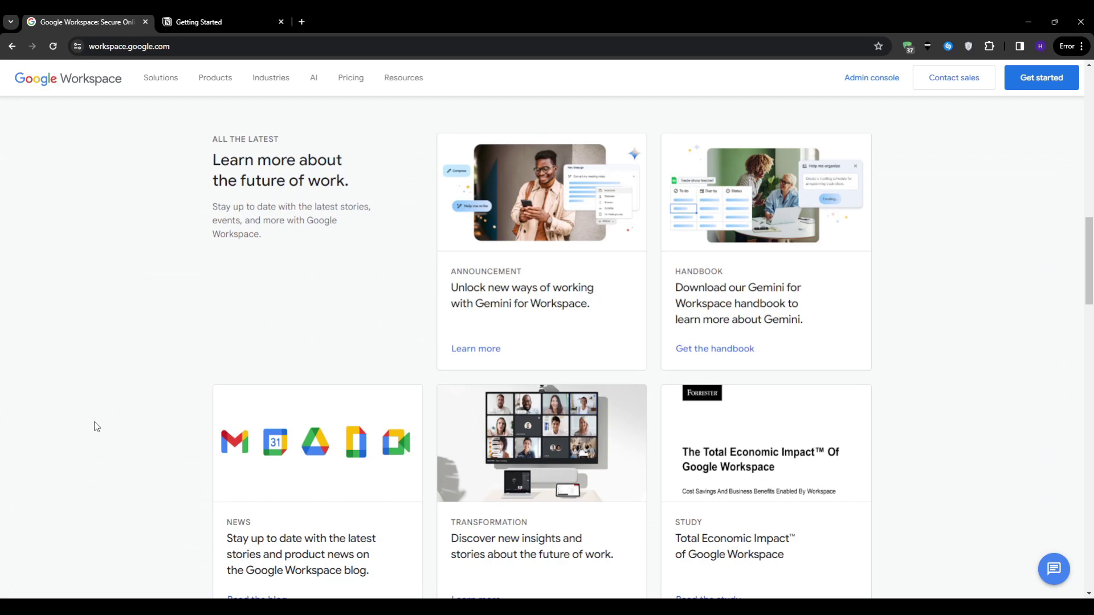
scroll(94, 425, down, 4)
scroll(95, 426, down, 2)
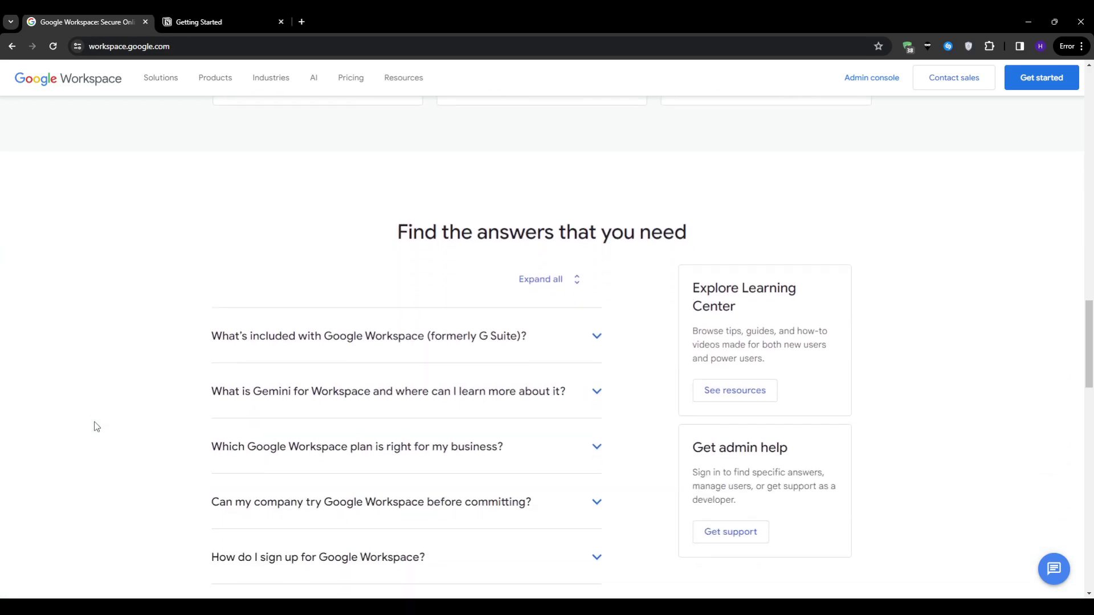
scroll(95, 425, down, 2)
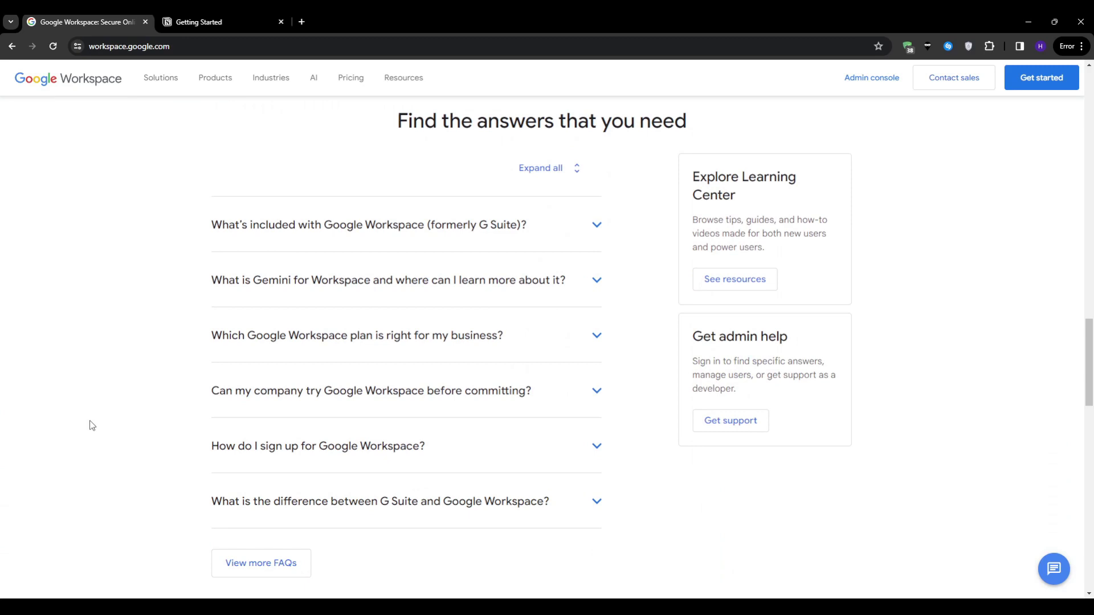
scroll(91, 425, down, 3)
scroll(92, 425, down, 1)
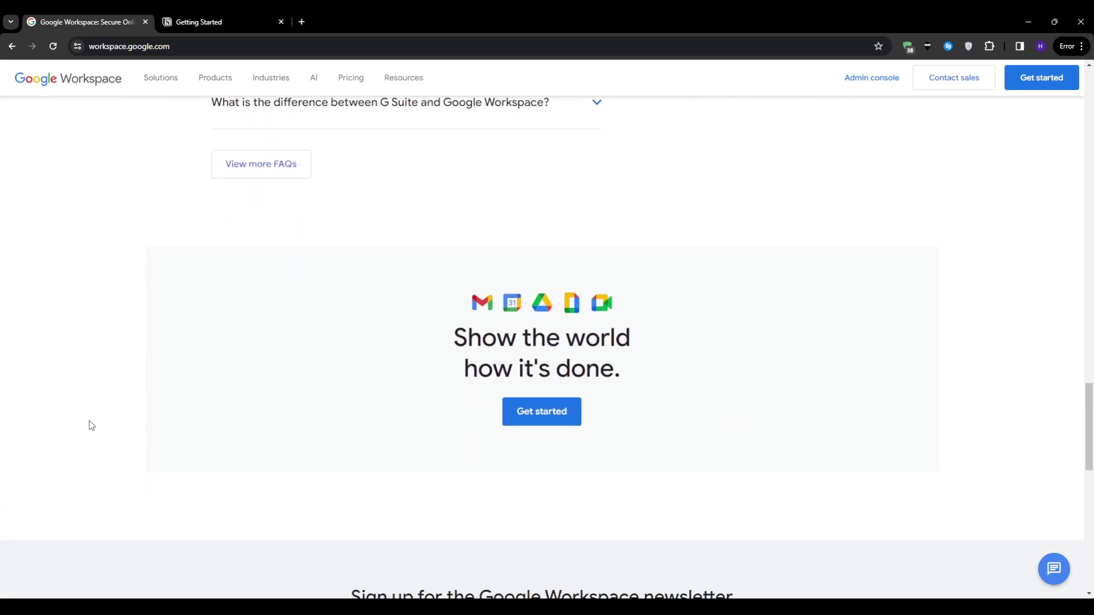
scroll(87, 426, down, 1)
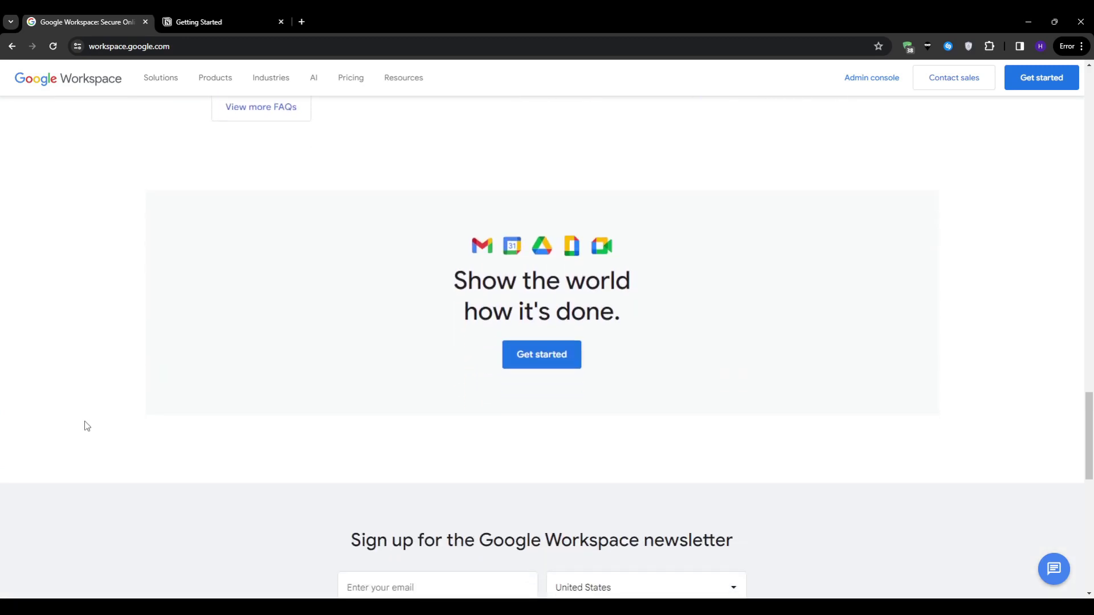
scroll(85, 425, down, 2)
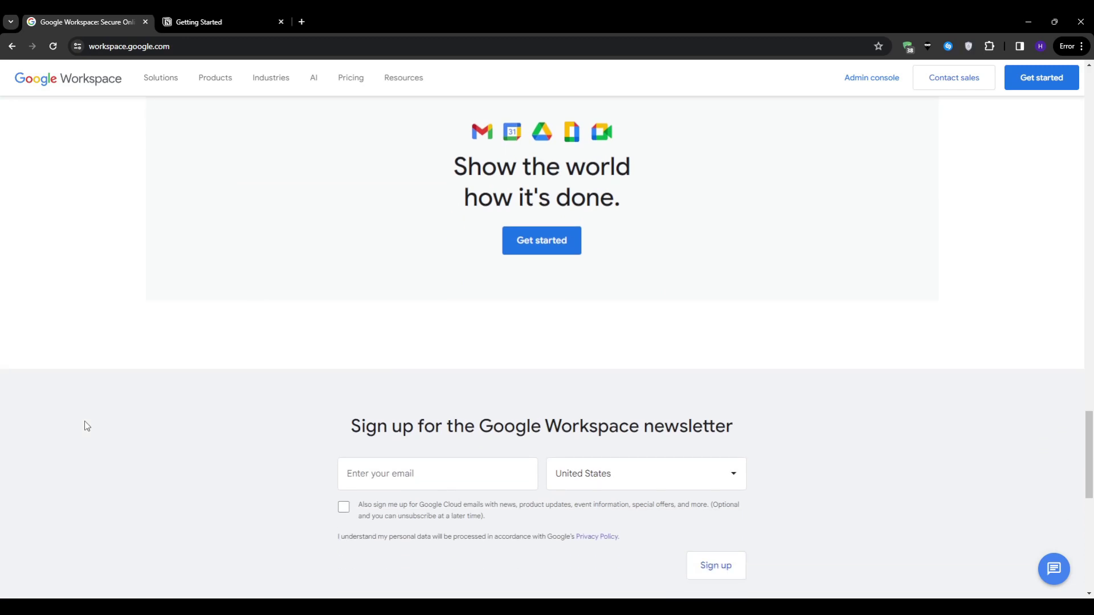
scroll(84, 426, down, 1)
scroll(85, 426, down, 1)
scroll(85, 425, down, 1)
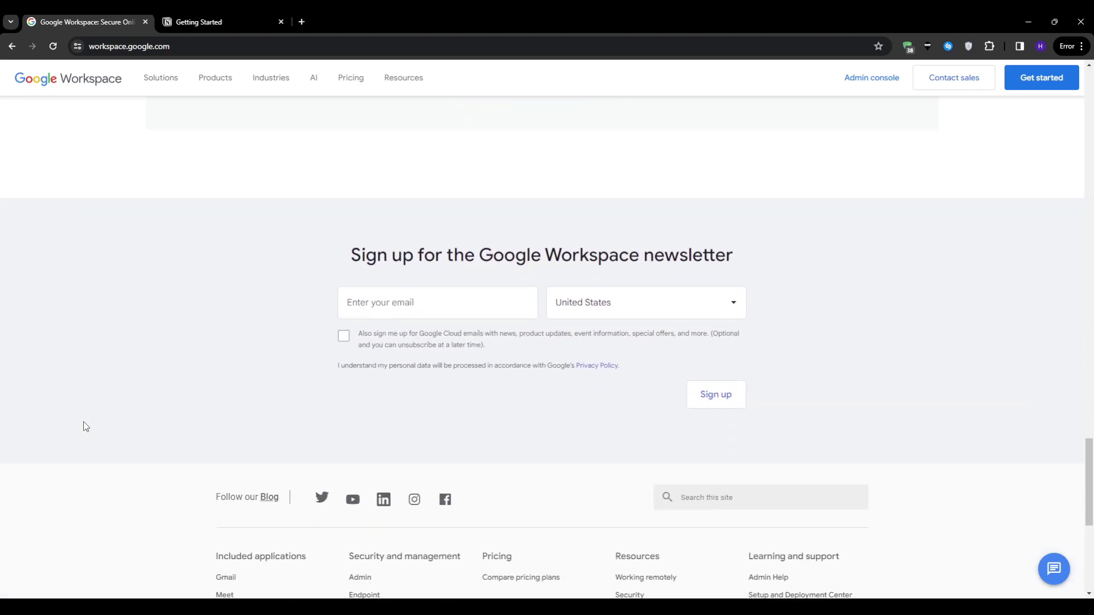
scroll(84, 426, down, 1)
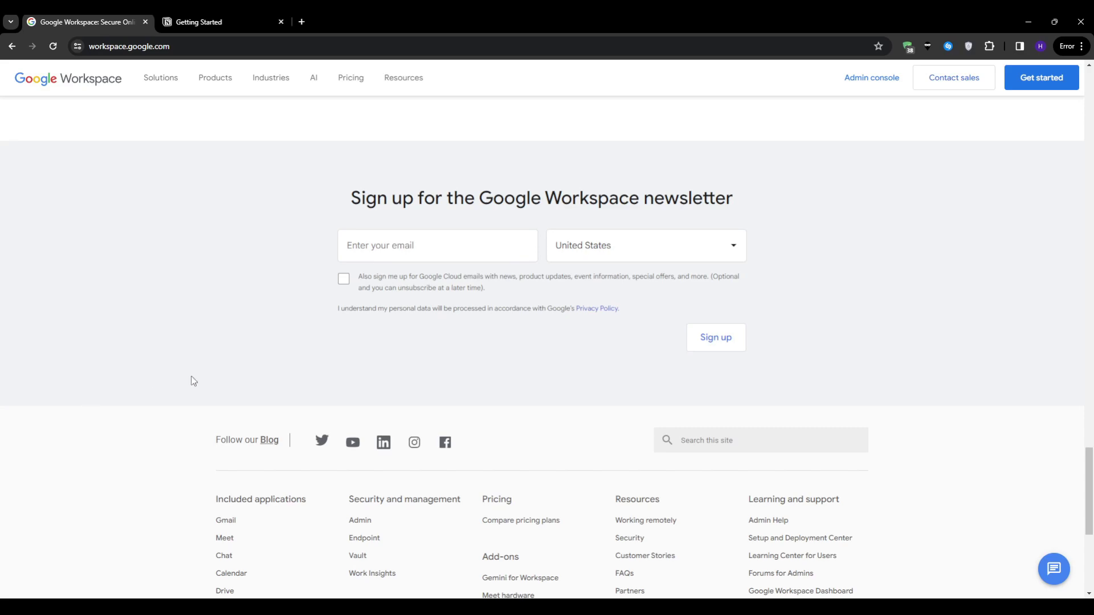
drag(1089, 513, 1067, 180)
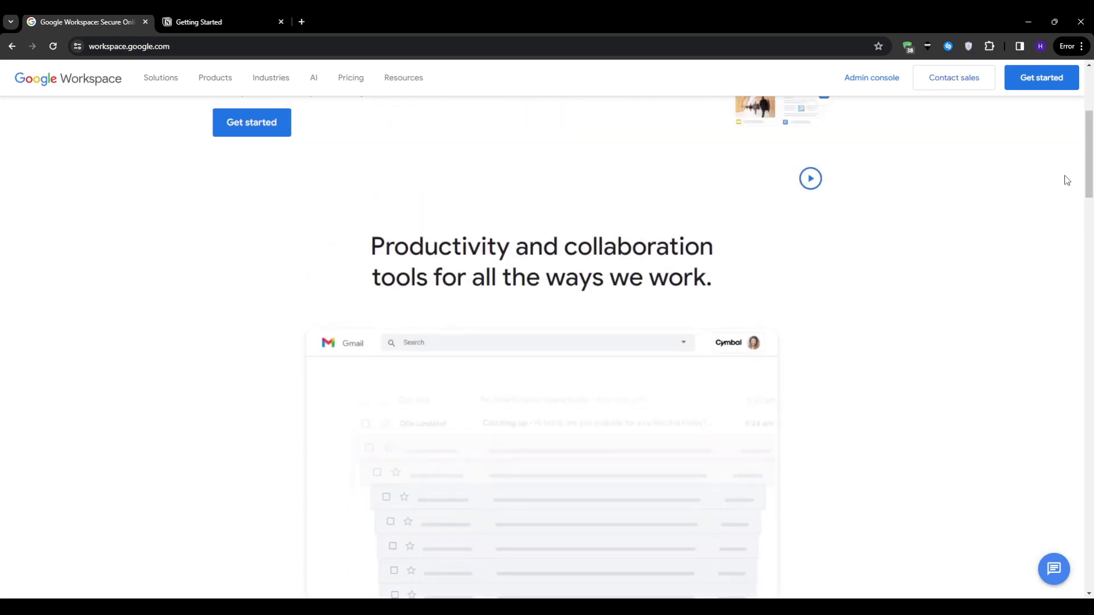
- Open the Gemini for Google Workspace page and show its Writing coach demo
click(314, 80)
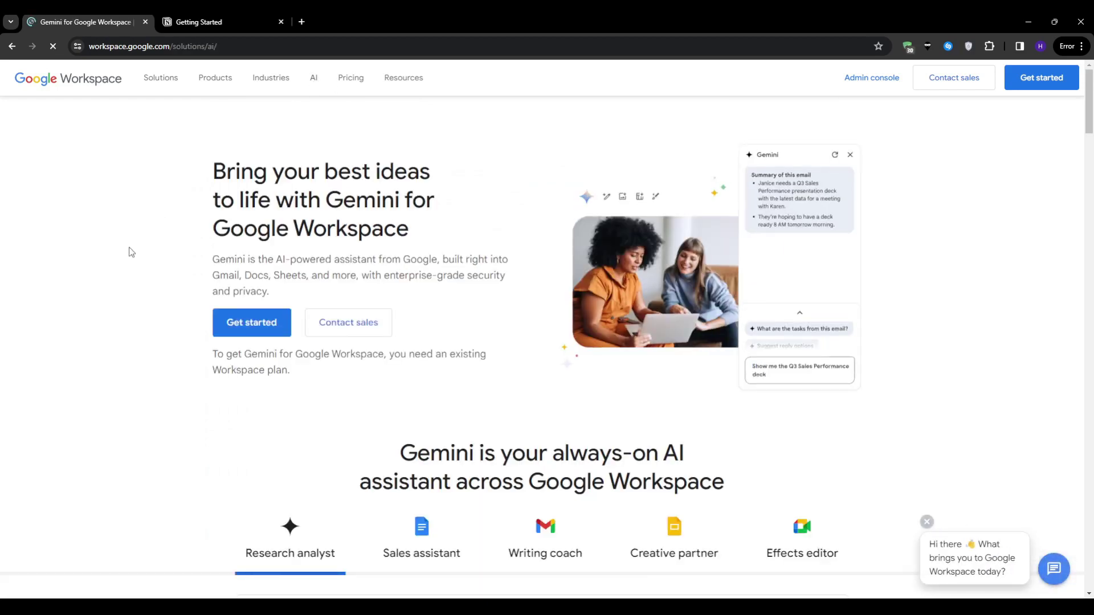
scroll(130, 253, down, 3)
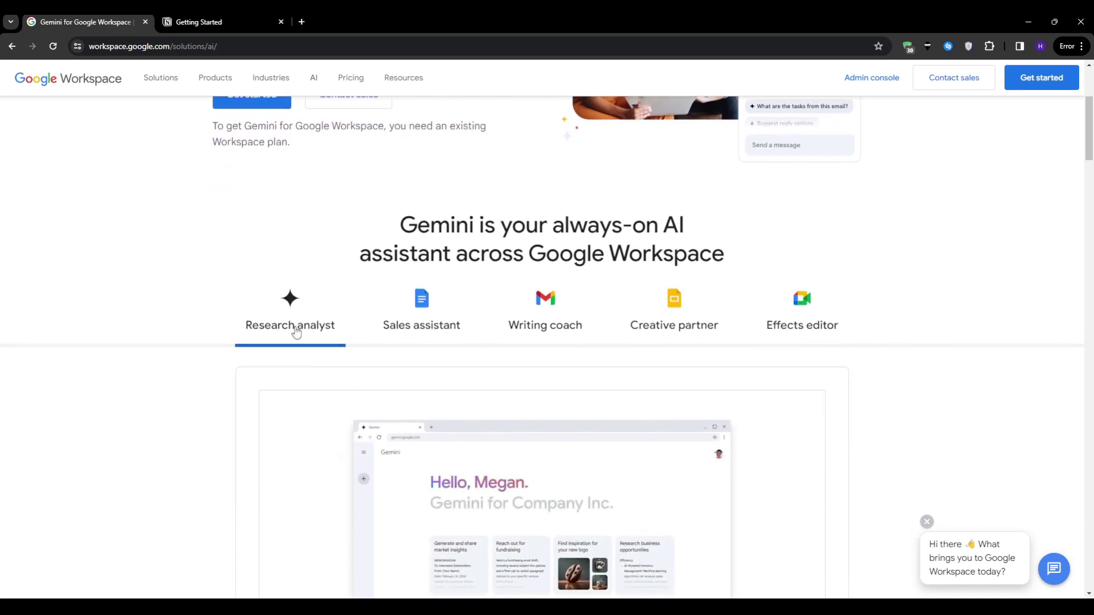
scroll(295, 332, down, 2)
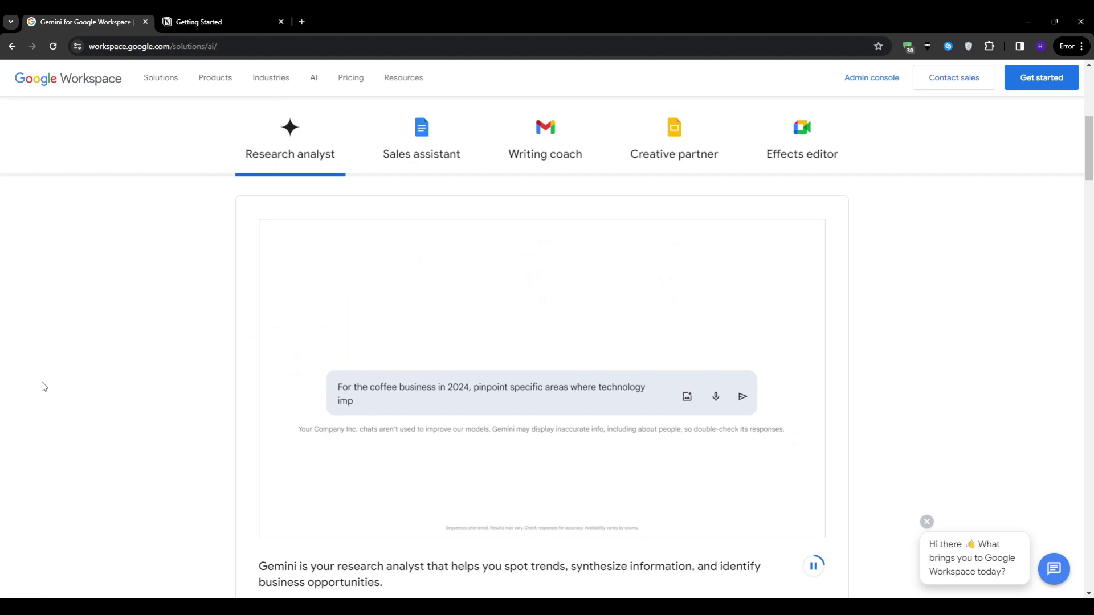
click(512, 168)
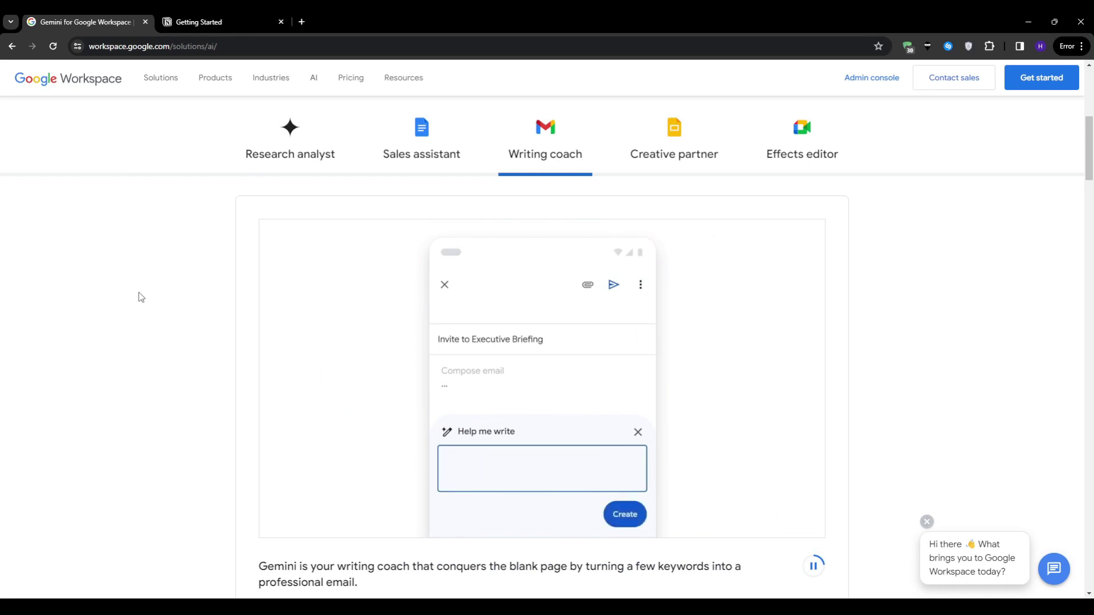
scroll(135, 300, down, 1)
scroll(133, 301, down, 1)
scroll(133, 302, down, 2)
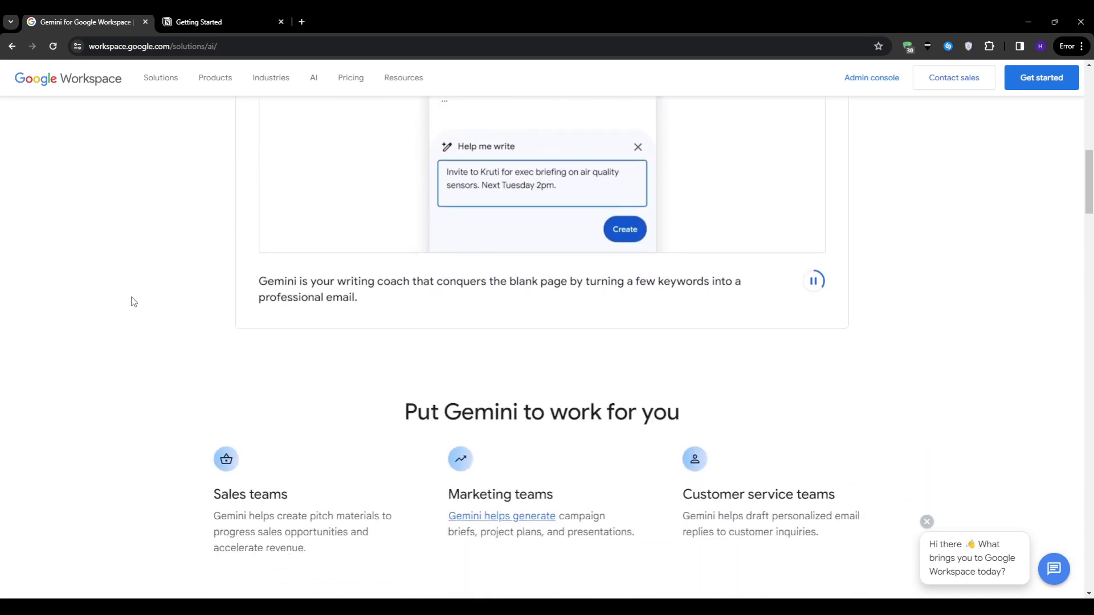
scroll(132, 301, down, 2)
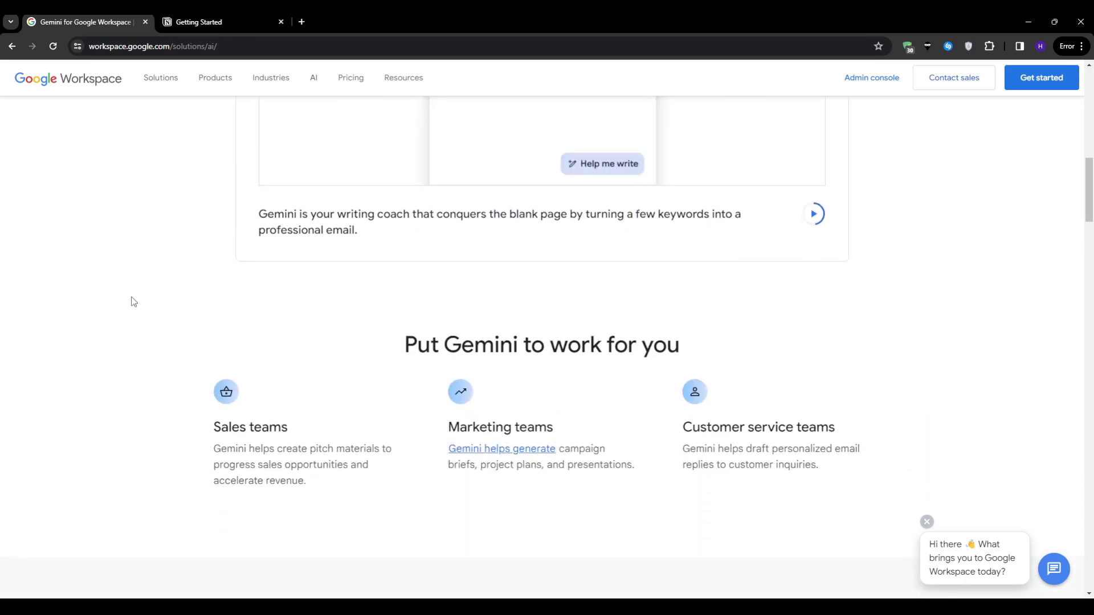
scroll(133, 301, down, 2)
scroll(133, 301, down, 1)
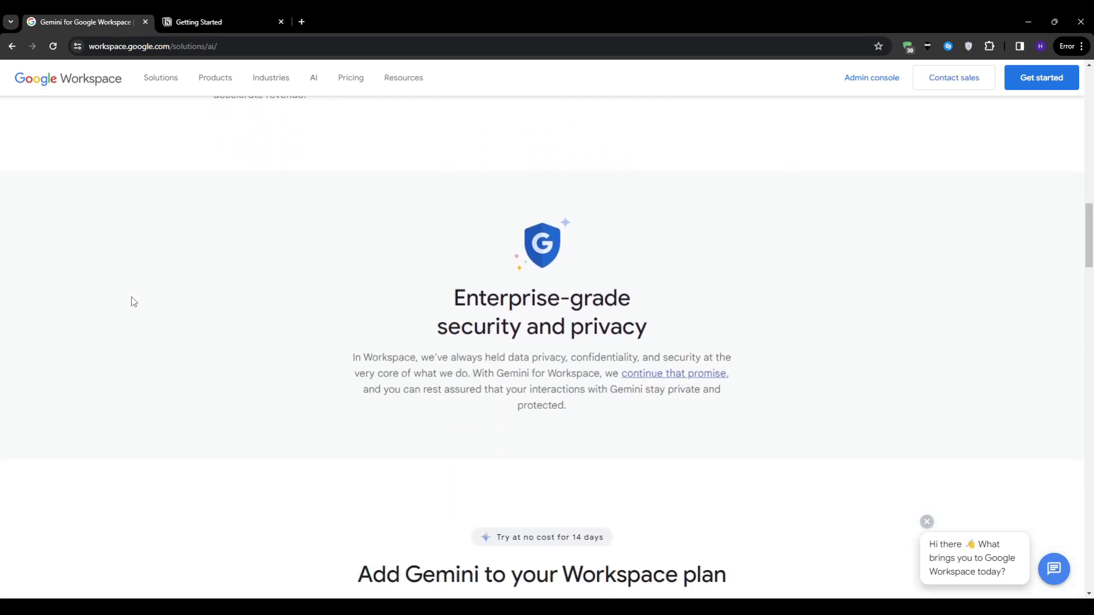
scroll(132, 301, down, 1)
scroll(133, 300, down, 2)
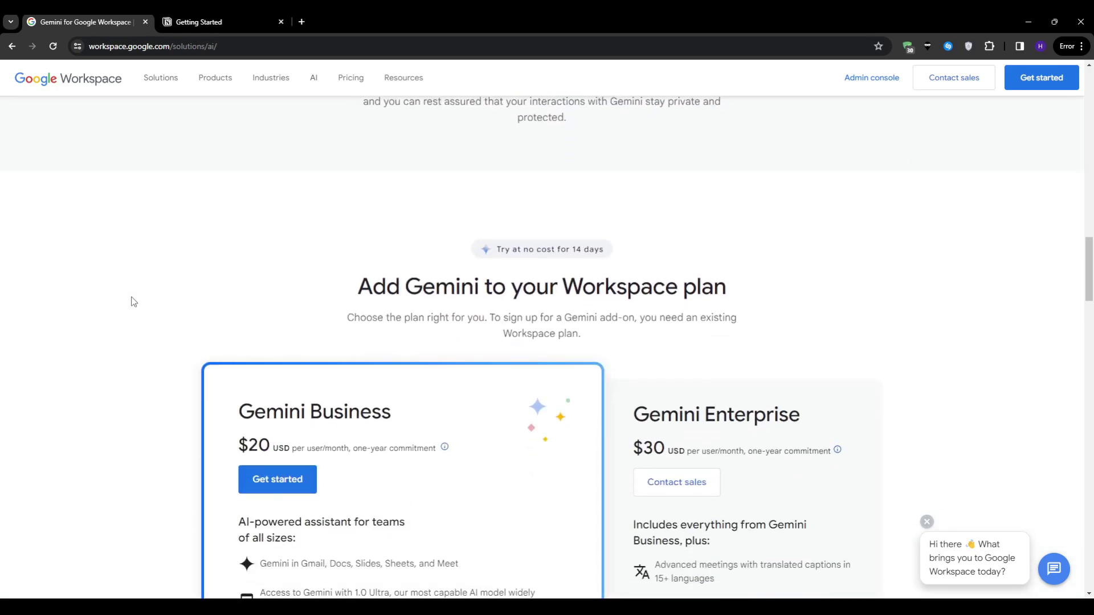
scroll(133, 301, down, 1)
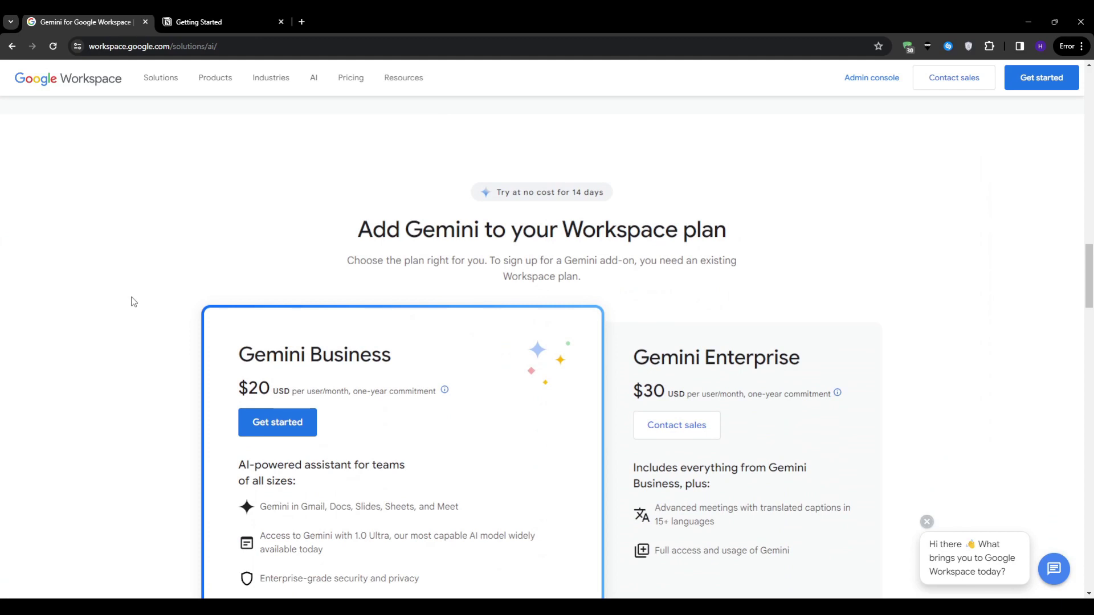
scroll(132, 300, up, 3)
scroll(133, 301, up, 2)
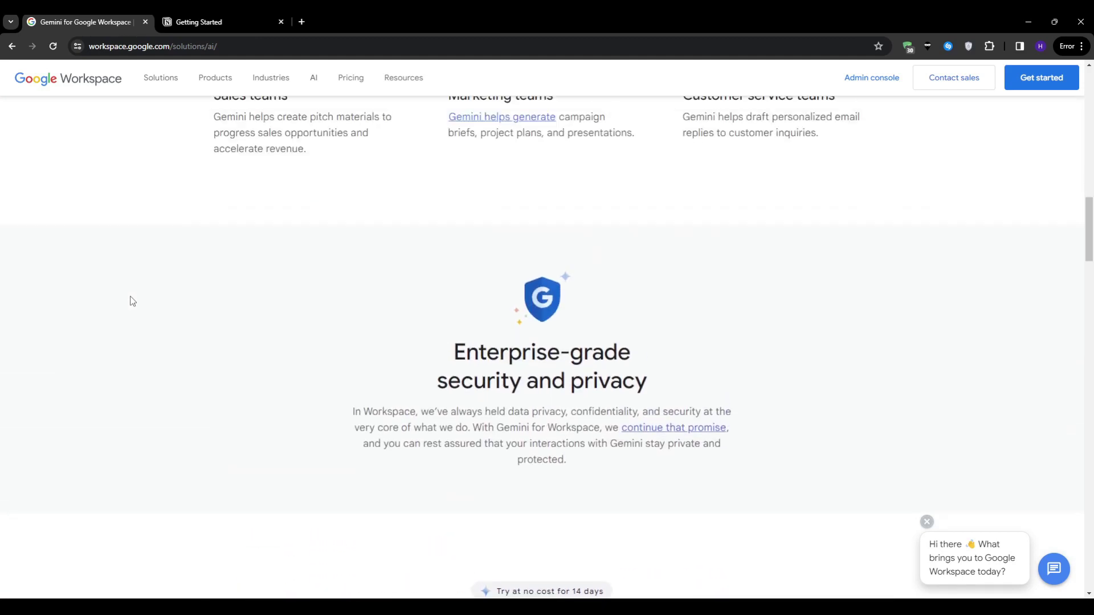
scroll(131, 302, up, 1)
scroll(130, 301, up, 4)
scroll(131, 300, up, 2)
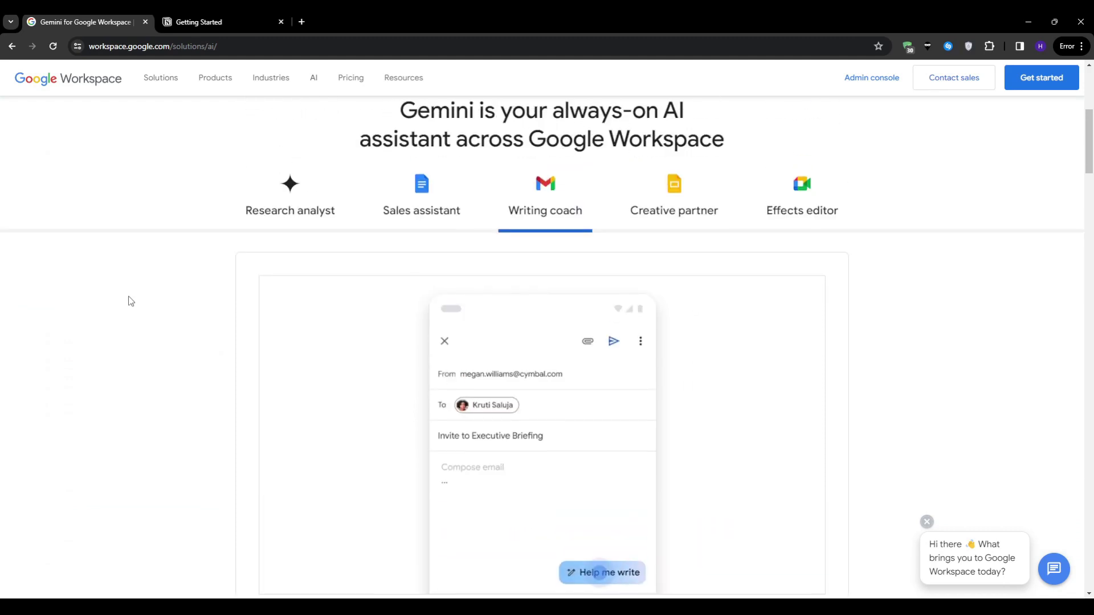
scroll(130, 301, up, 1)
scroll(134, 300, up, 2)
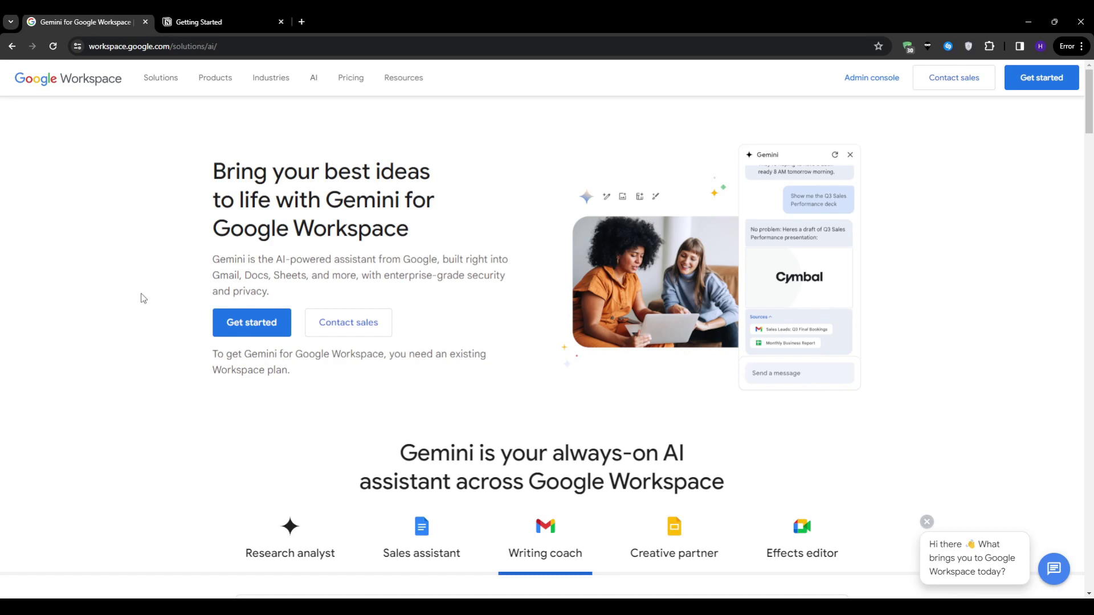
- Switch to Notion's Getting Started page and tick, then untick, the first to-do item
click(197, 21)
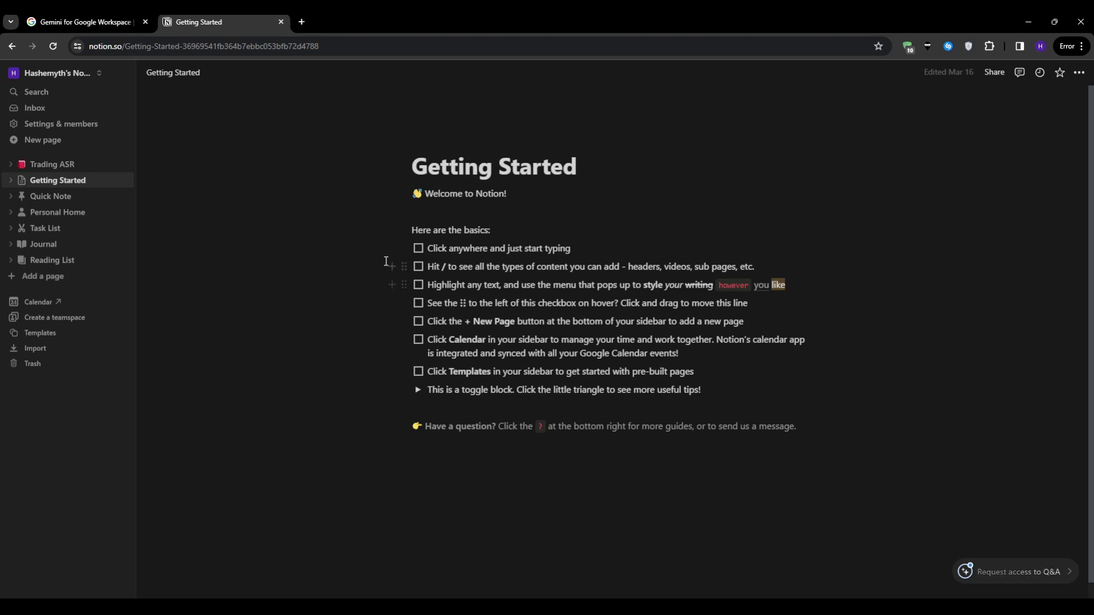
click(417, 249)
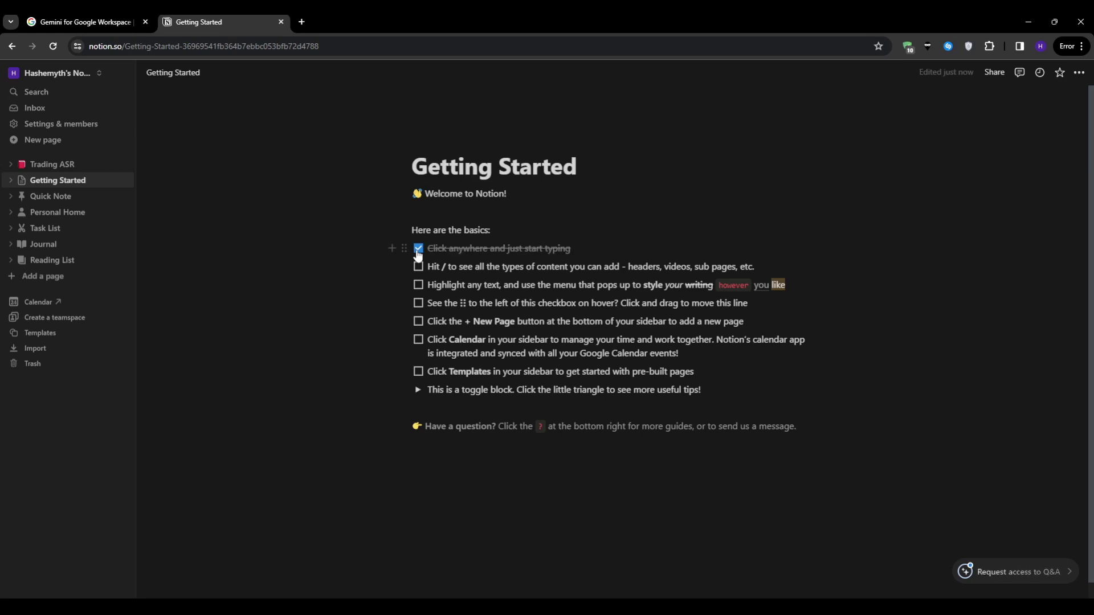
click(418, 250)
- Insert a new block below the first to-do, then dismiss the block-type list
click(391, 248)
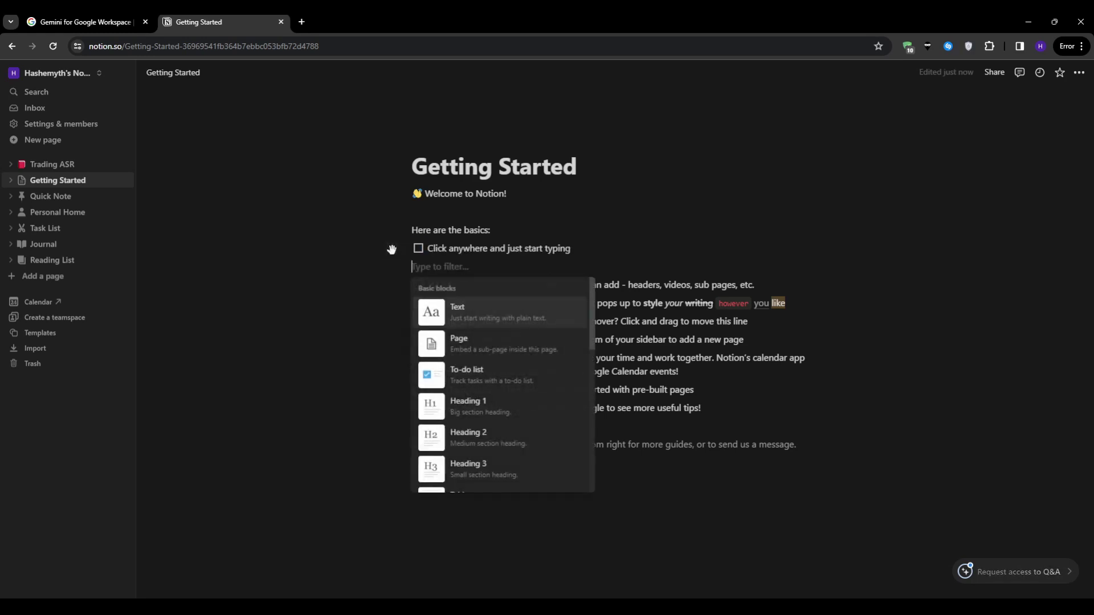
scroll(454, 379, down, 1)
scroll(458, 379, down, 2)
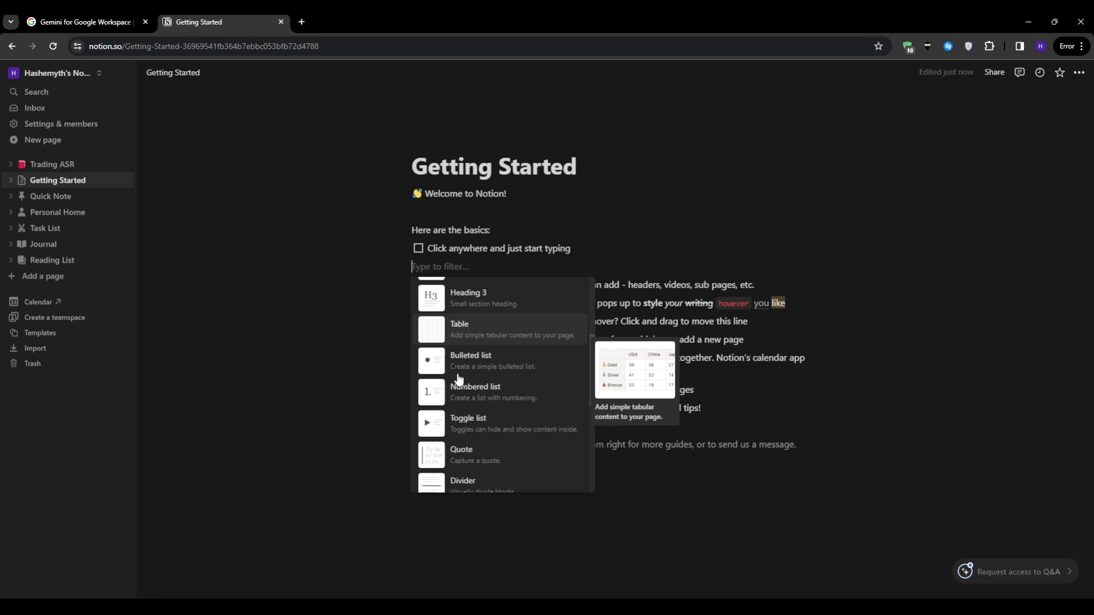
scroll(458, 381, up, 3)
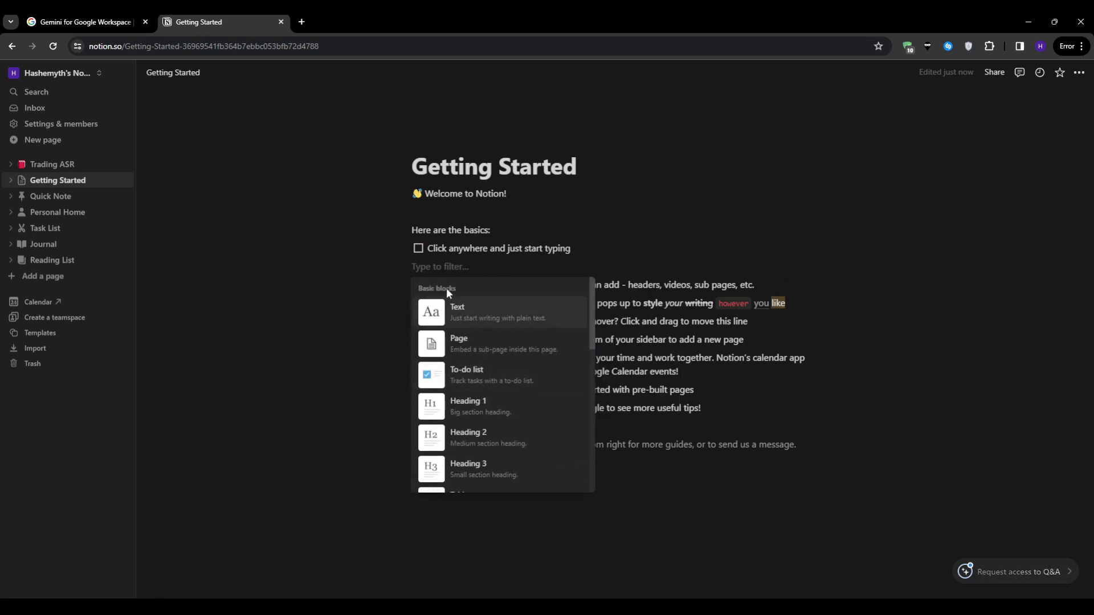
scroll(469, 333, down, 1)
scroll(468, 333, down, 3)
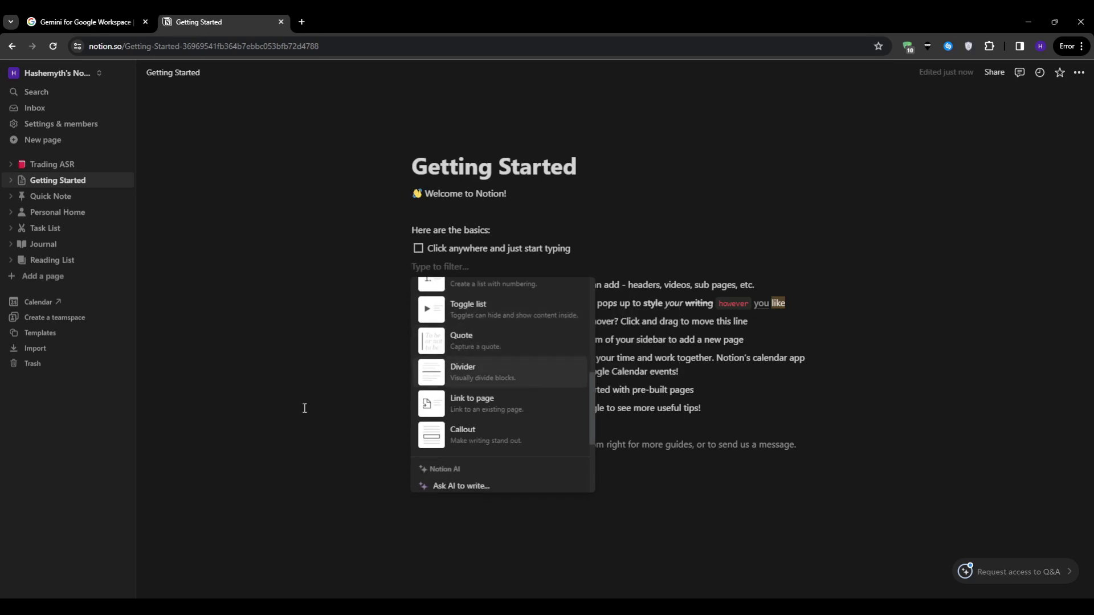
key(Escape)
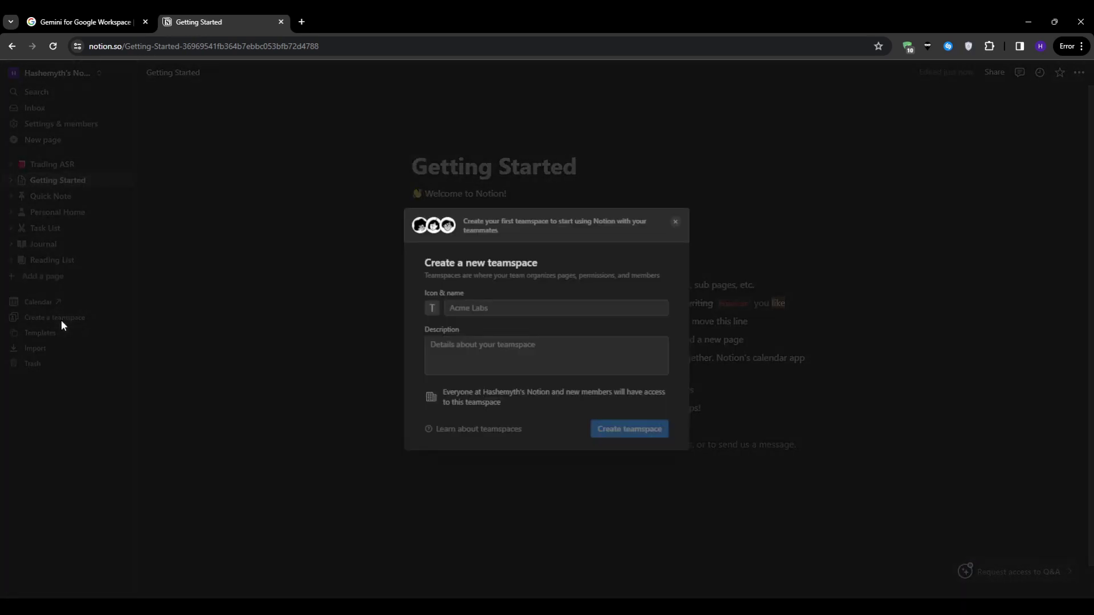
- Create the 'Youtube channels' teamspace without inviting anyone, landing on its Teamspace Home
click(471, 312)
text(Y)
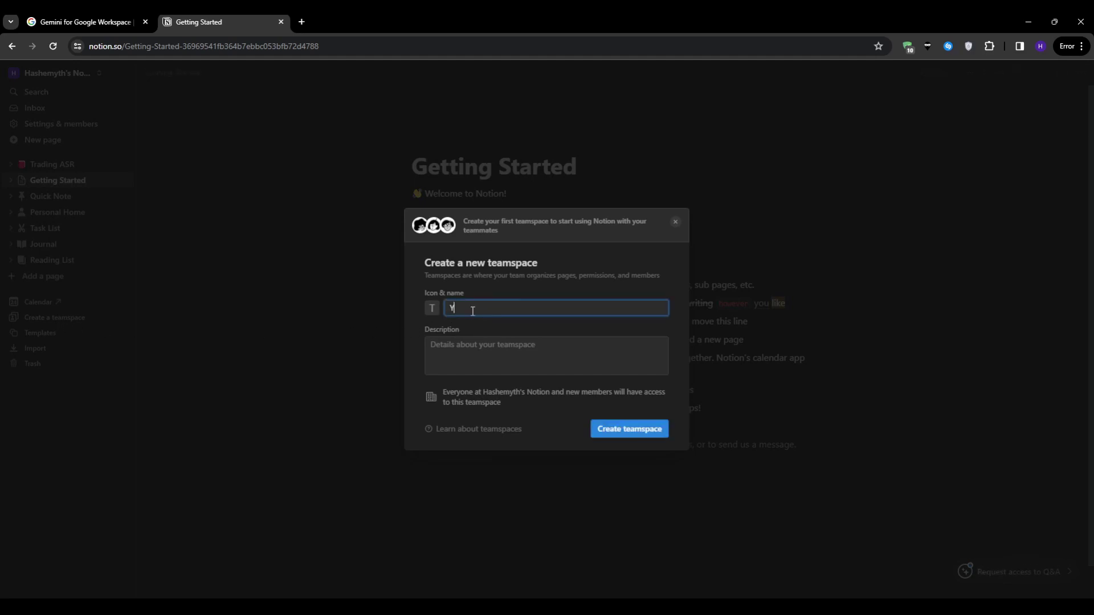
text(outube channels)
click(517, 349)
click(630, 436)
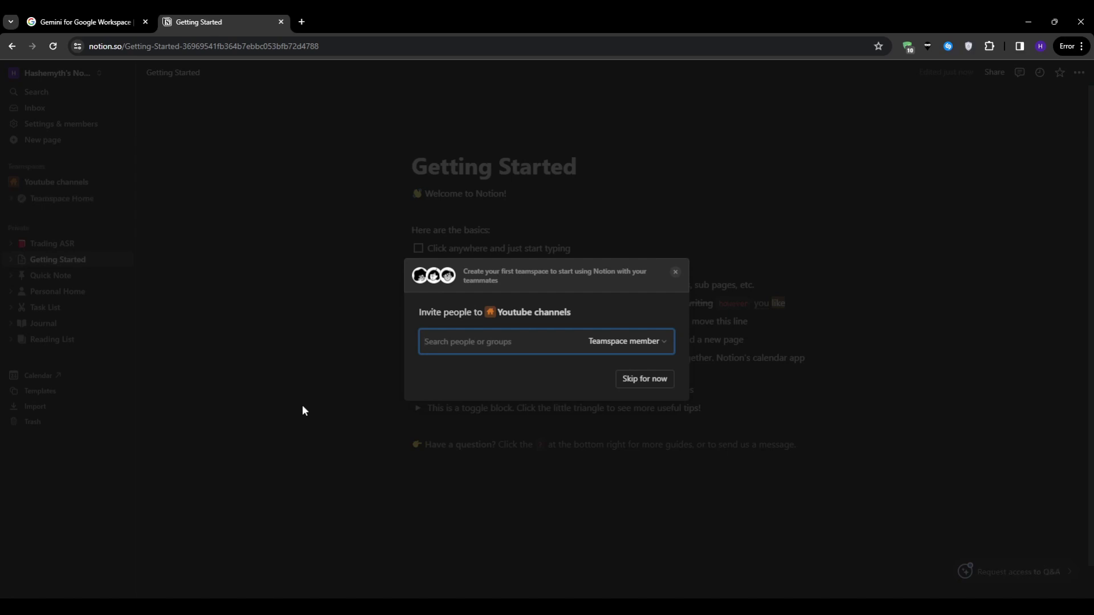
click(658, 382)
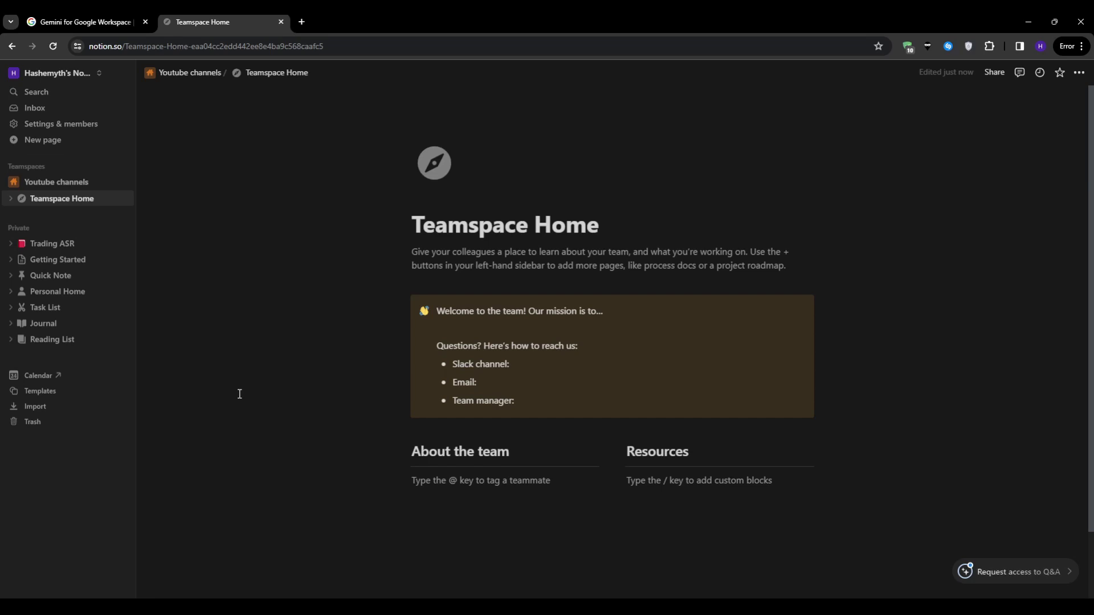
mouse_move(51, 275)
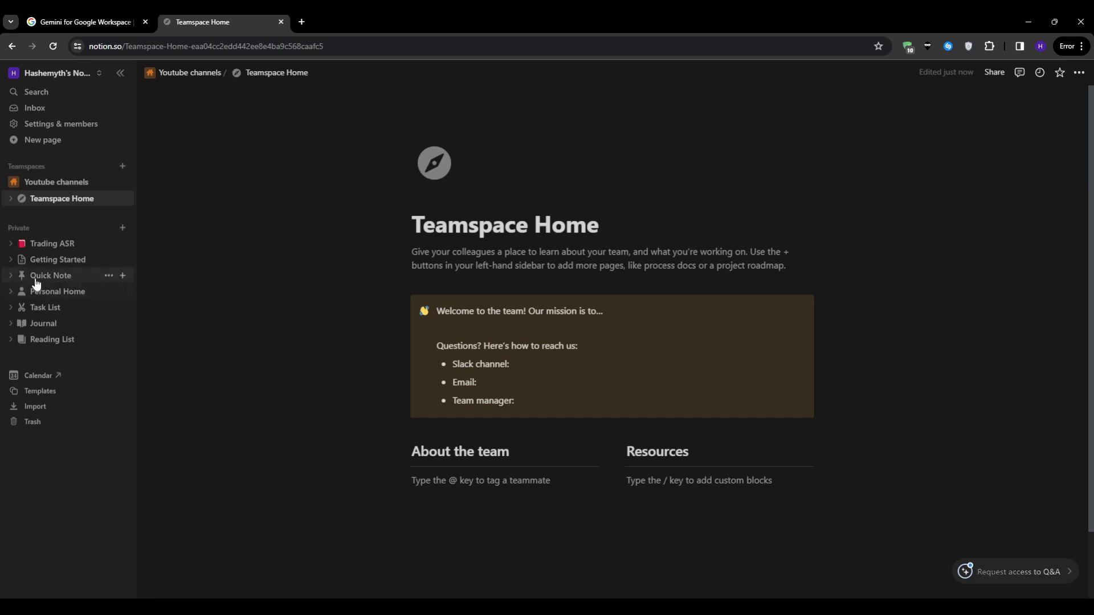
- Dismiss the Quick Note icon picker, expand and collapse Quick Note, and open Journal
click(23, 276)
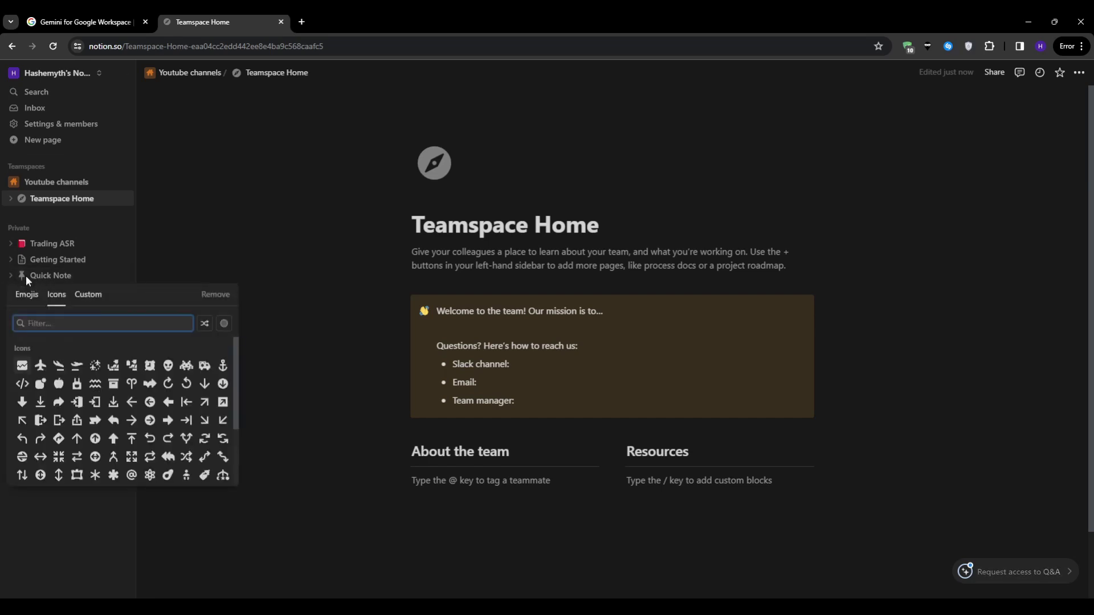
click(178, 272)
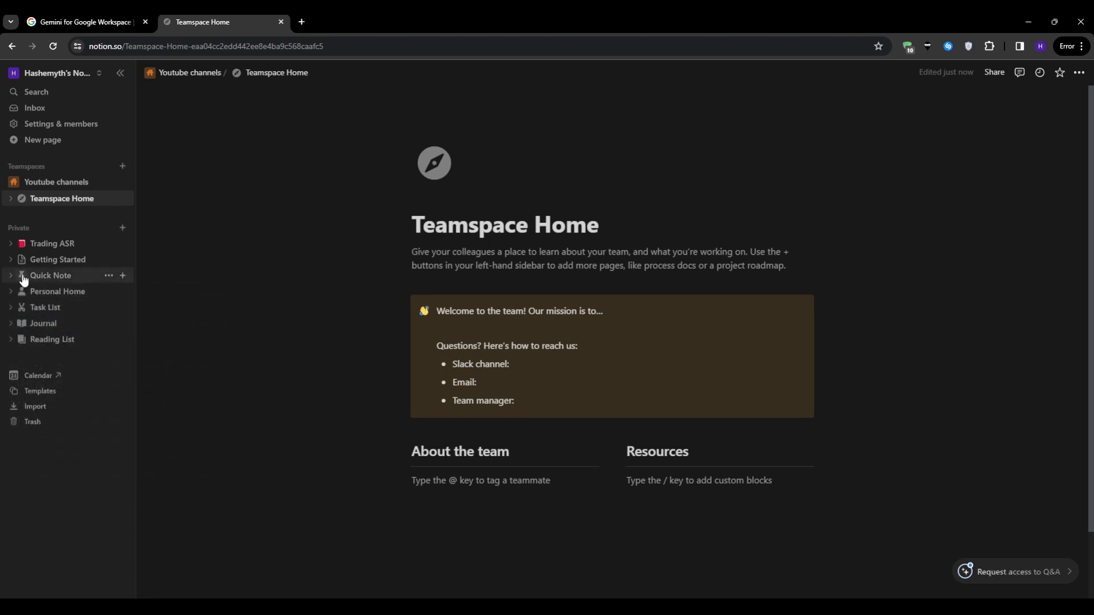
click(12, 278)
click(12, 277)
click(33, 327)
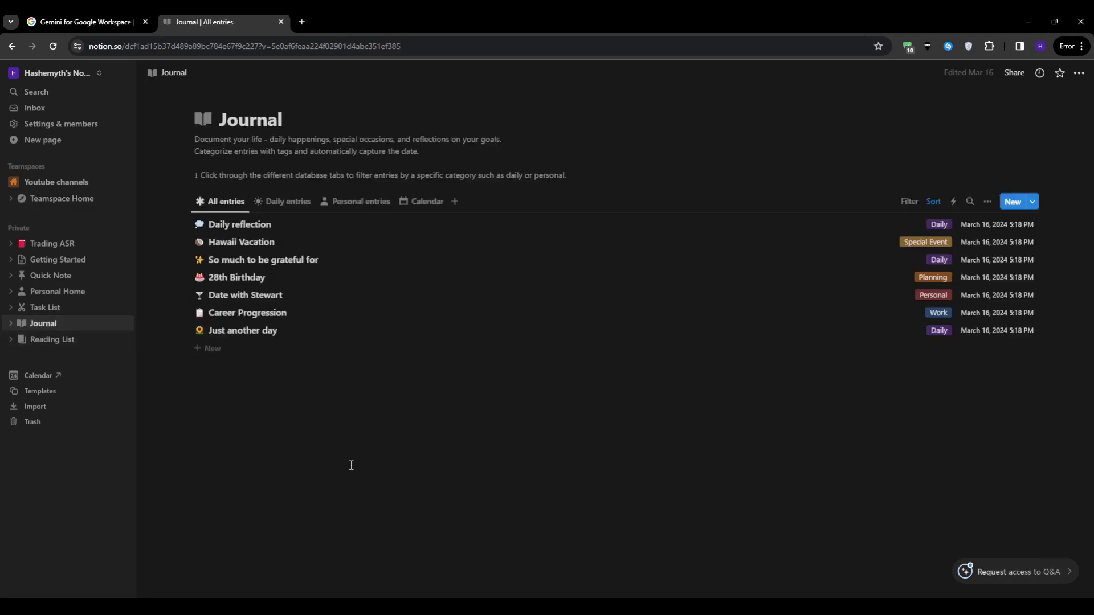
- Toggle the personal-entries filter off again, then add a Journal entry, keeping the current sorting
click(348, 208)
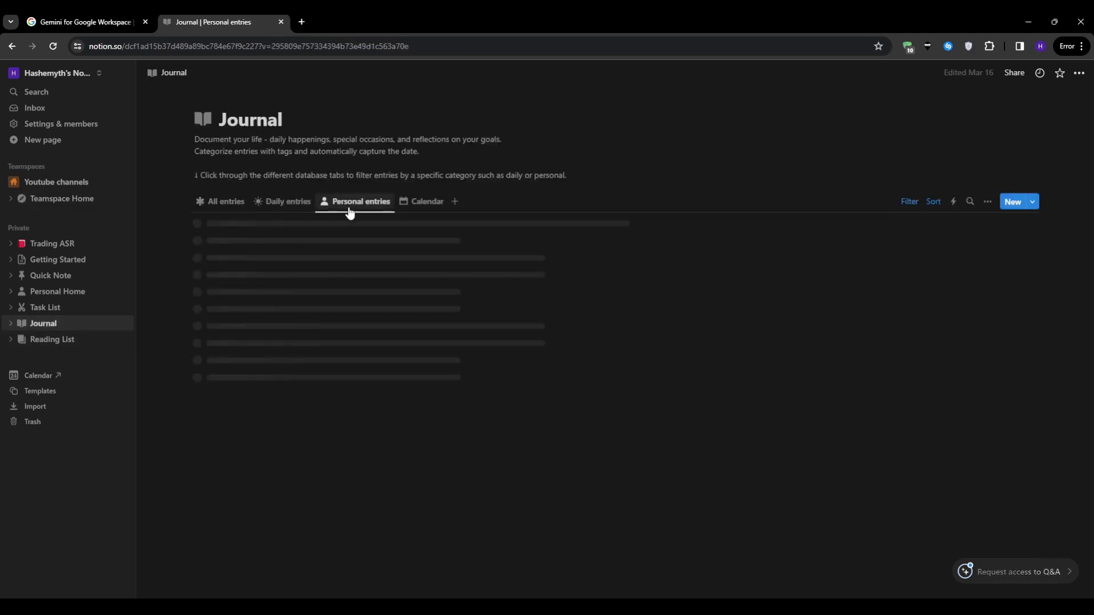
click(235, 206)
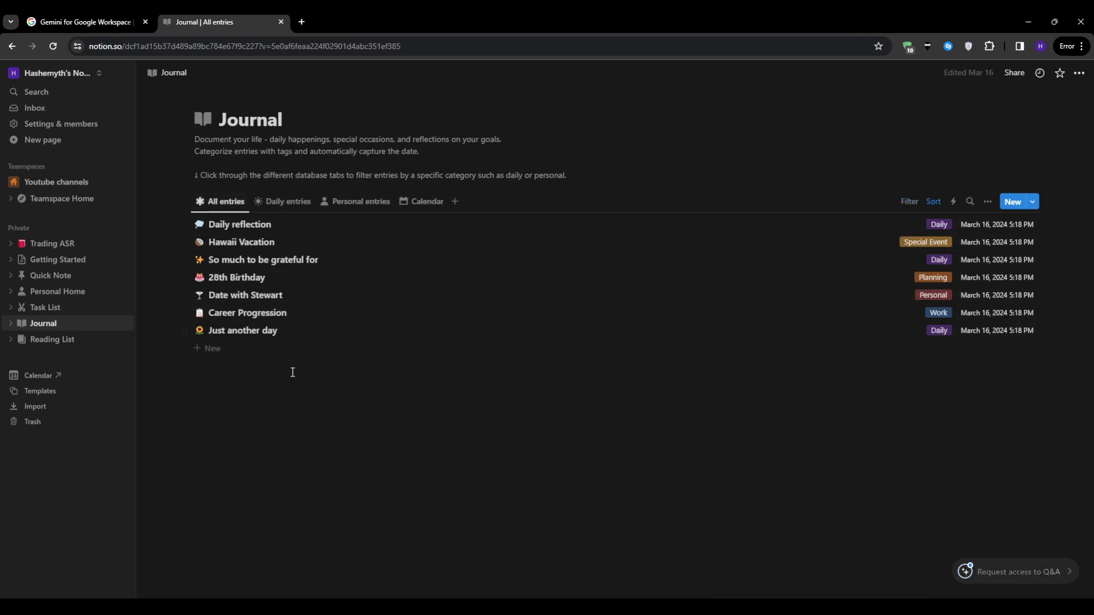
click(169, 223)
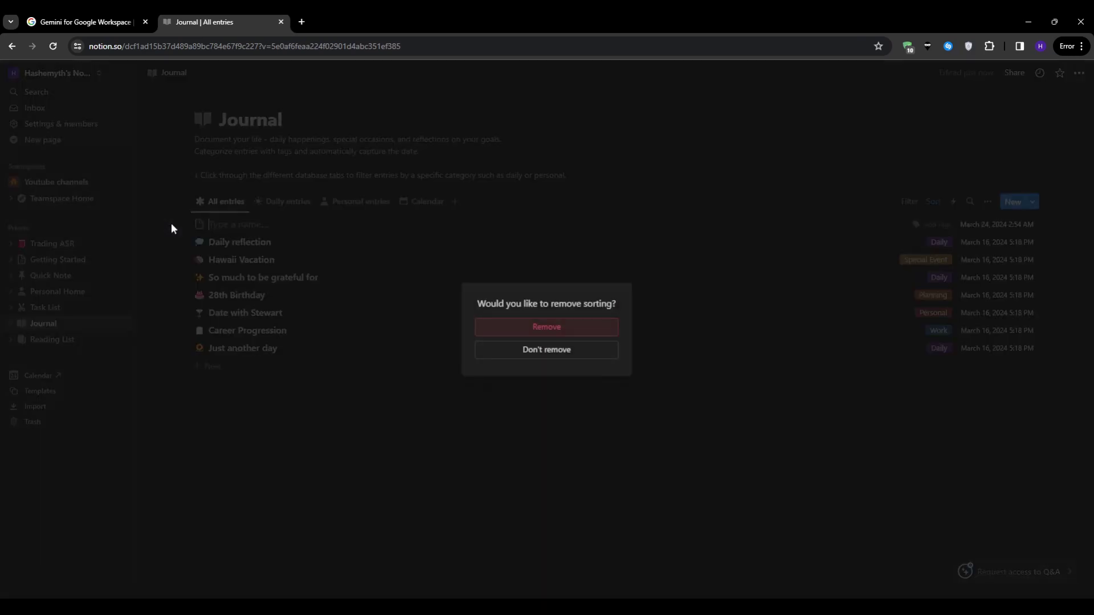
click(504, 351)
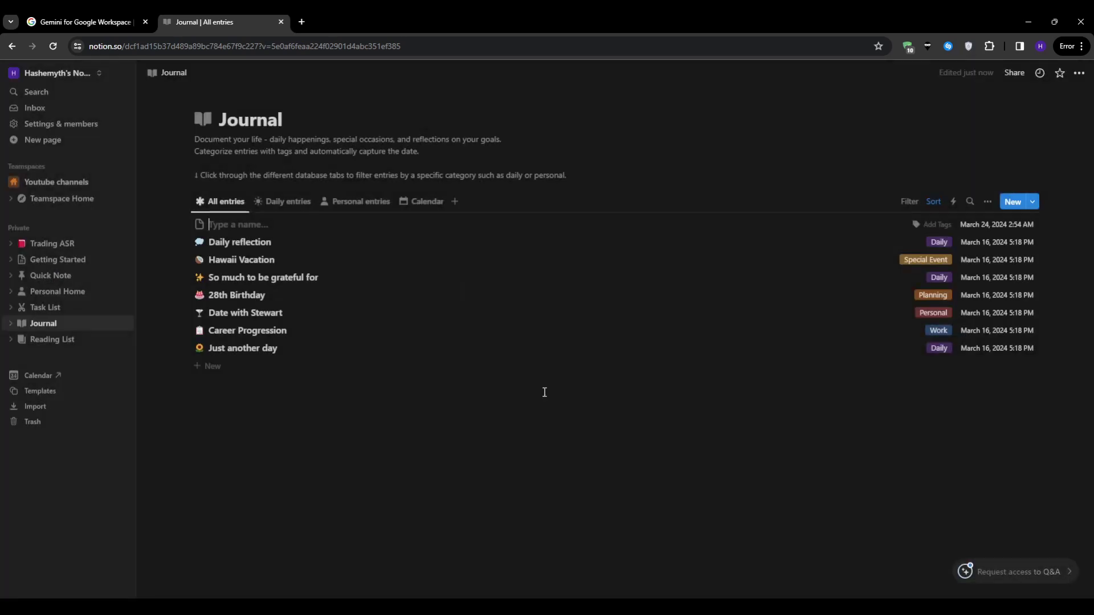
- Preview and close the Daily reflection entry, then go to Youtube channels Teamspace Home
click(223, 243)
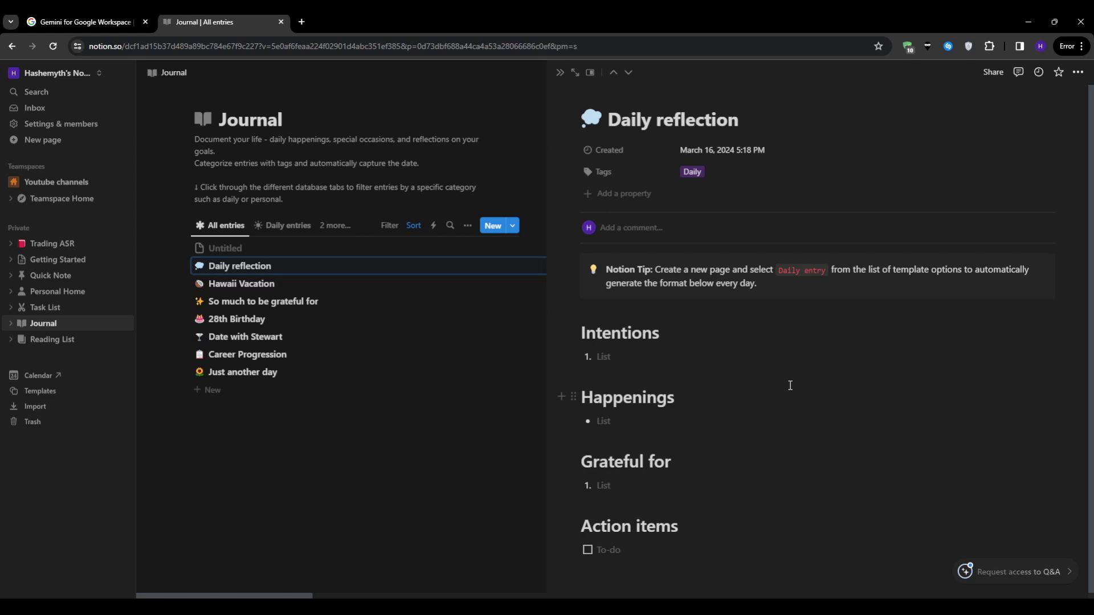
scroll(790, 386, down, 1)
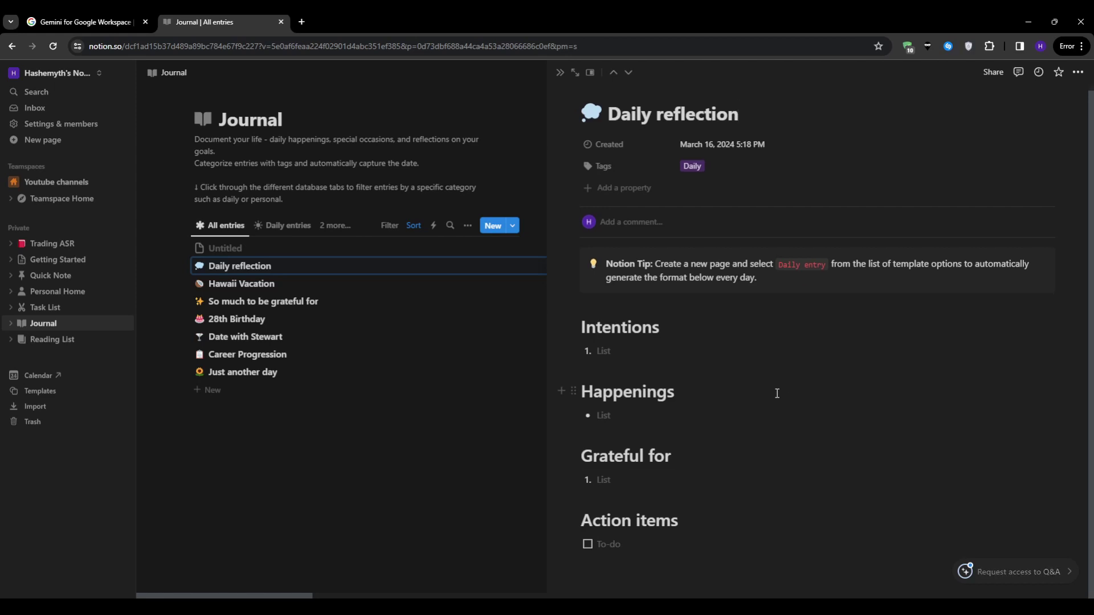
click(534, 426)
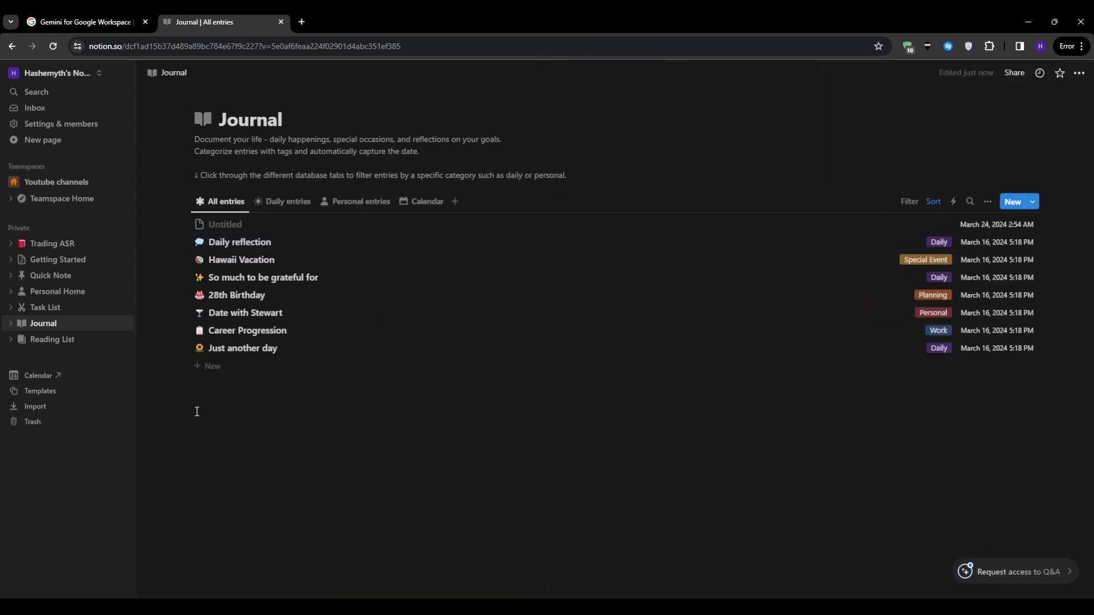
click(61, 184)
click(61, 183)
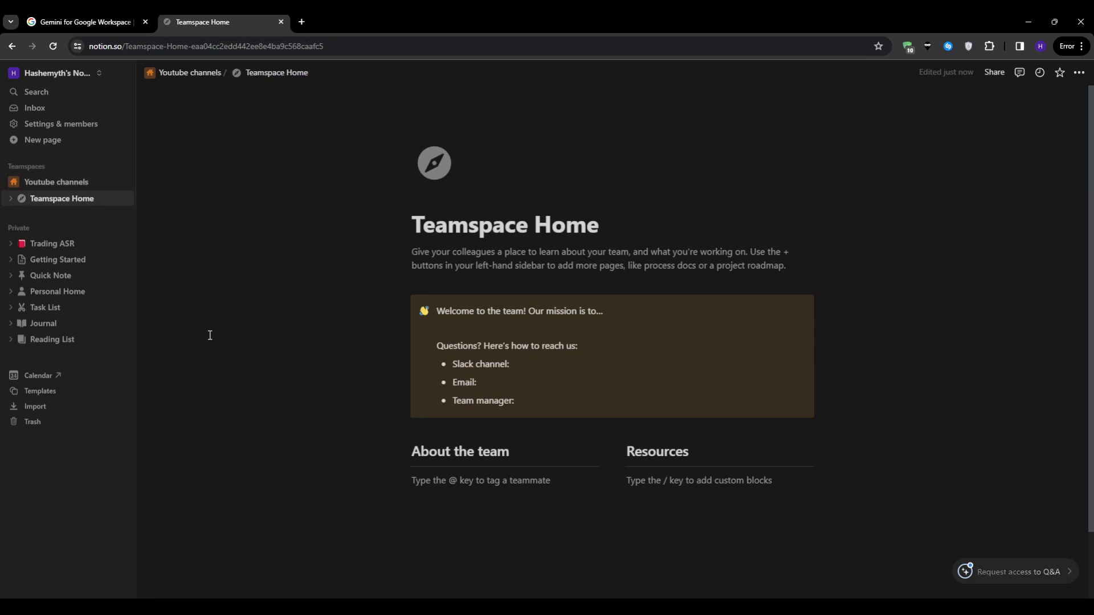
click(101, 20)
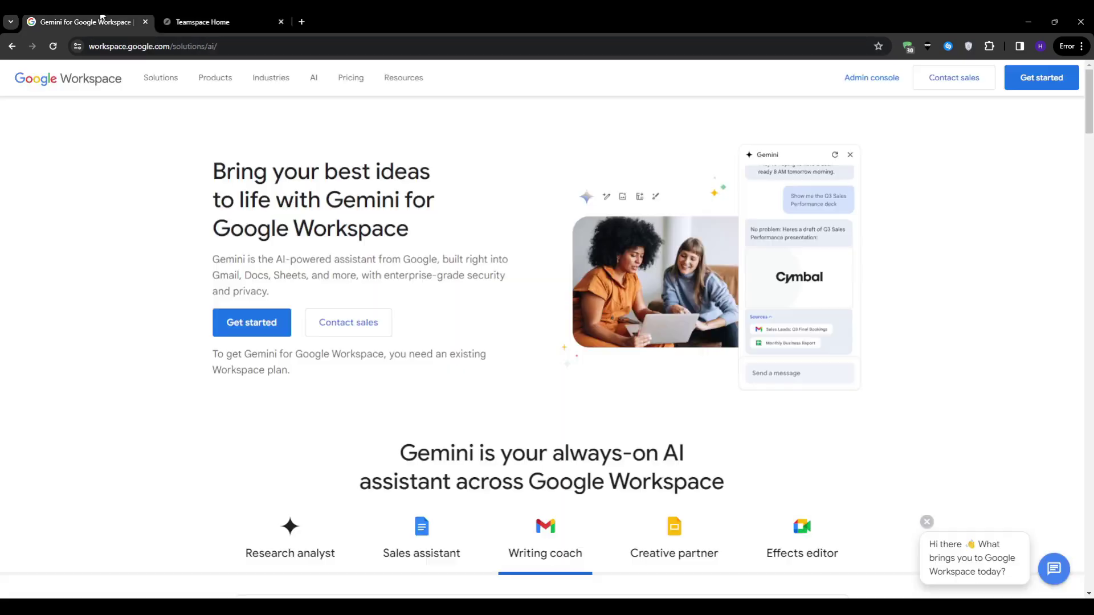
scroll(148, 276, down, 3)
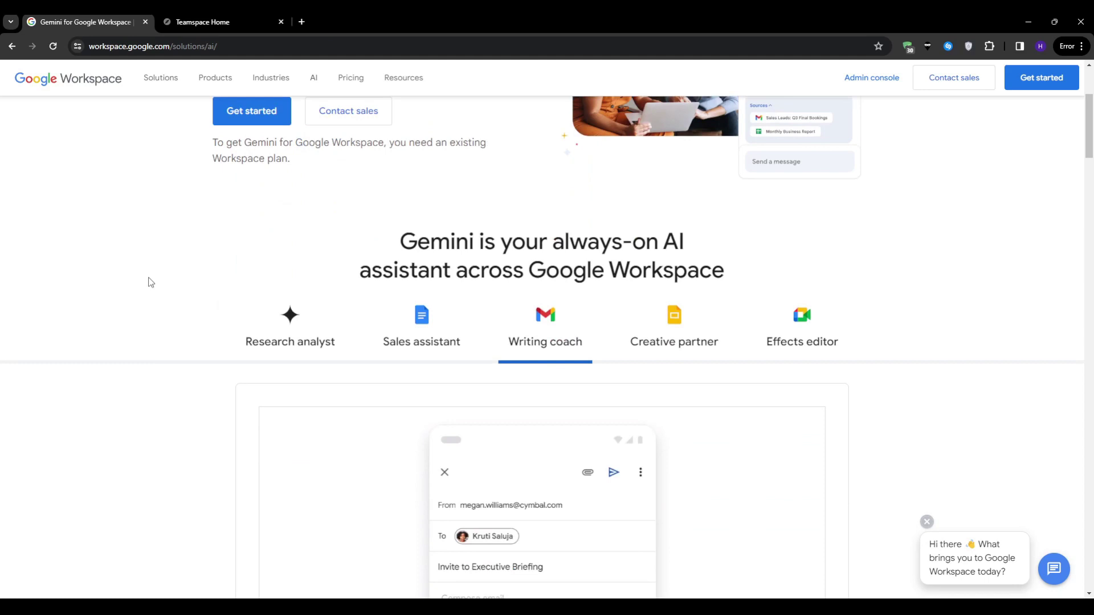
scroll(149, 279, down, 2)
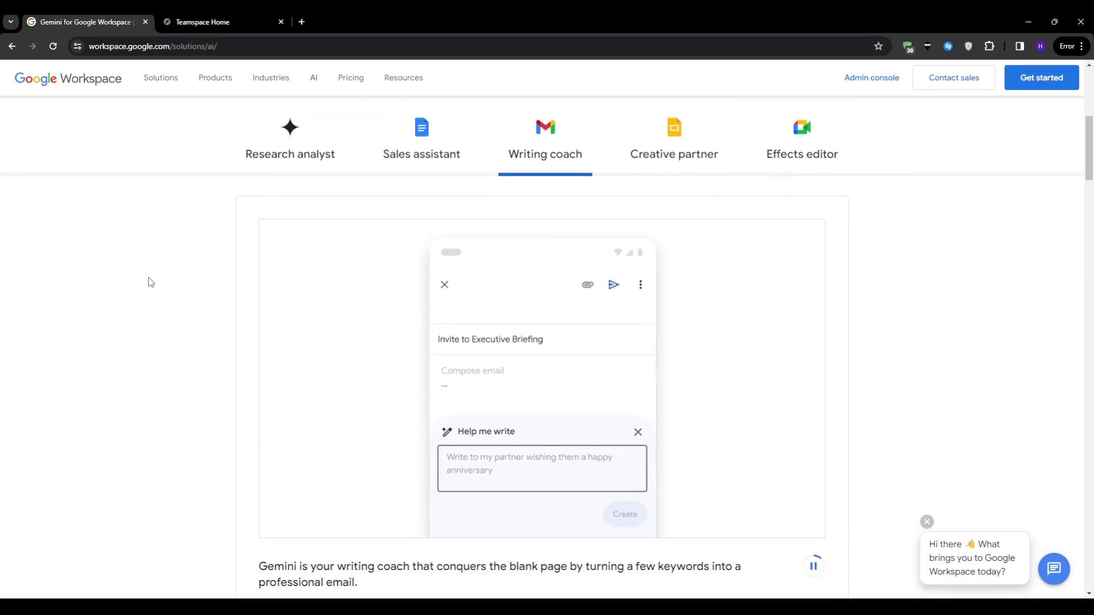
scroll(147, 283, down, 3)
scroll(147, 282, down, 2)
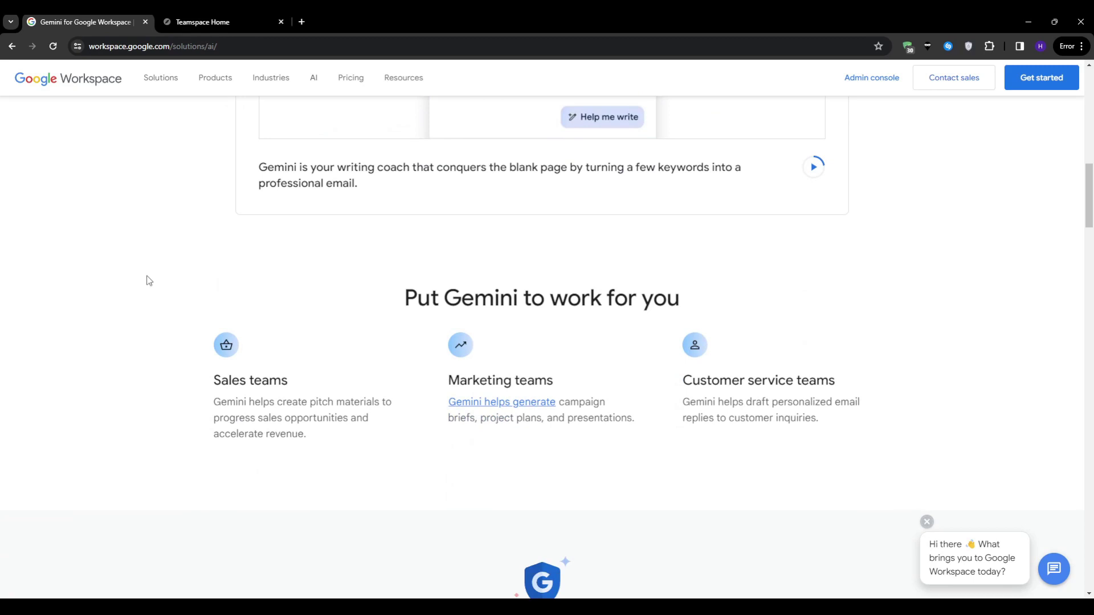
scroll(148, 281, down, 3)
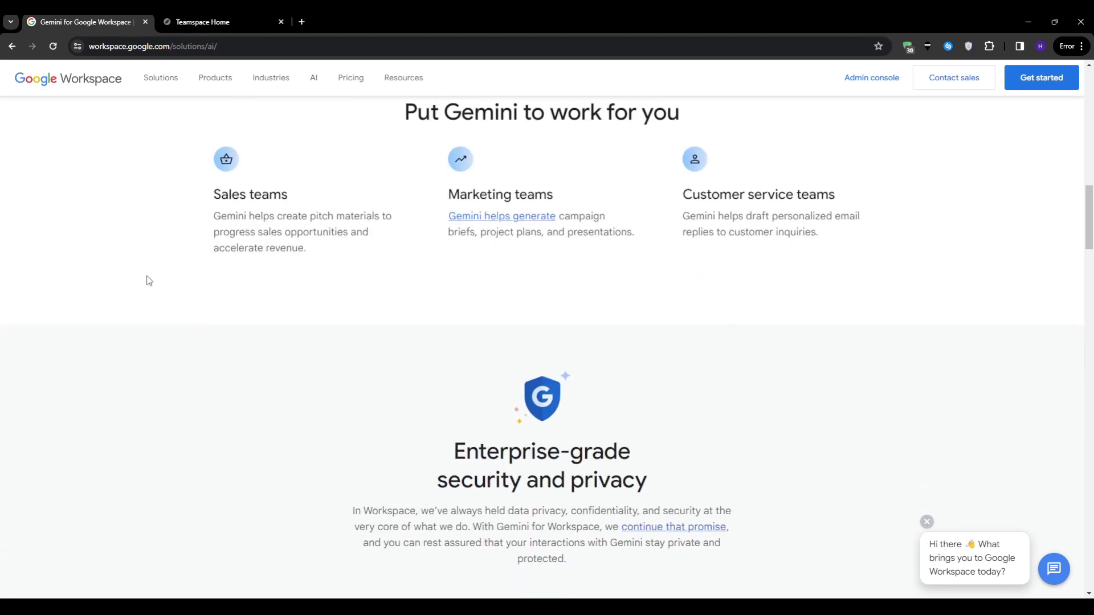
scroll(146, 280, up, 2)
scroll(171, 283, up, 4)
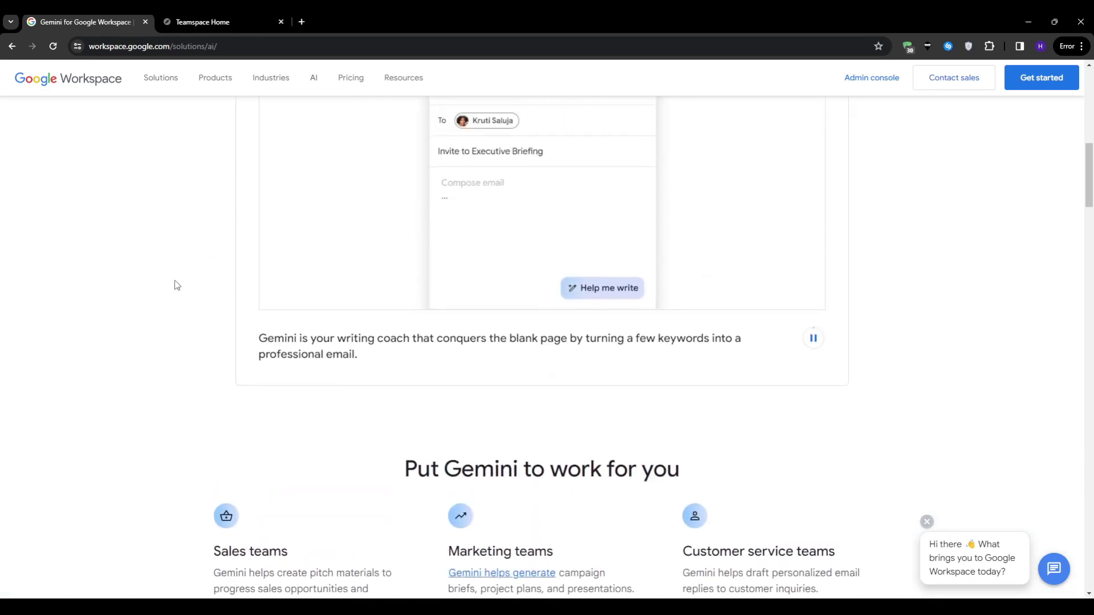
scroll(191, 276, up, 3)
scroll(192, 275, up, 3)
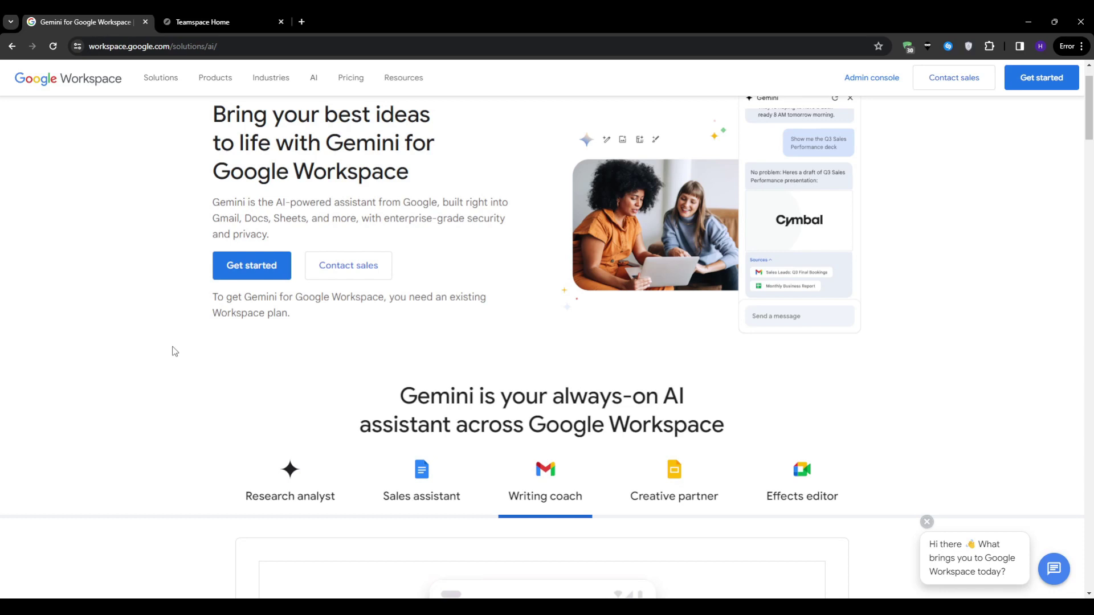
key(ctrl+Tab)
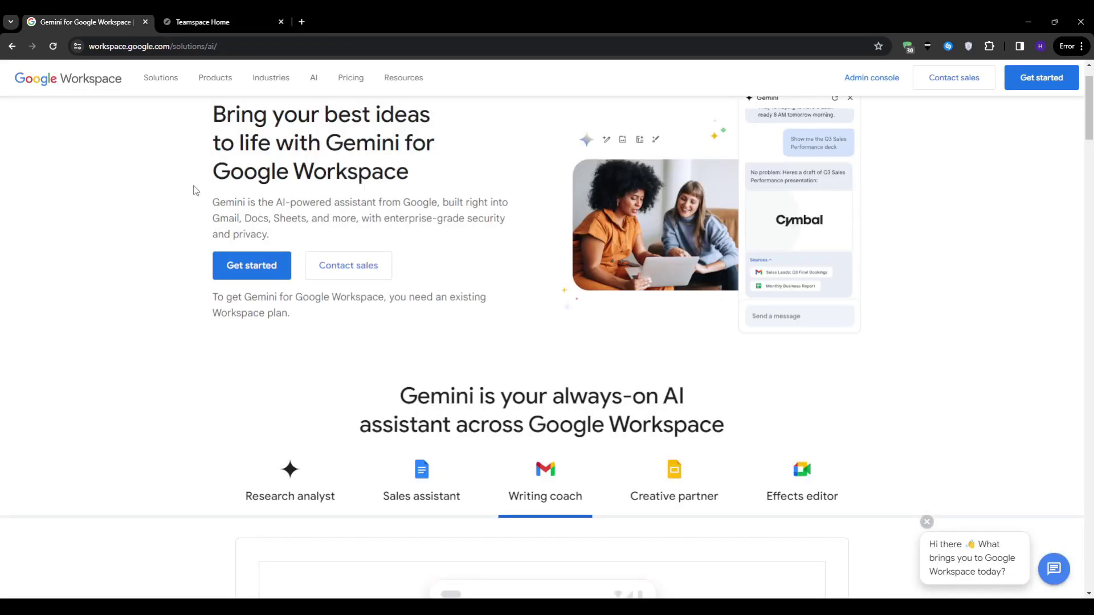
click(82, 22)
click(273, 21)
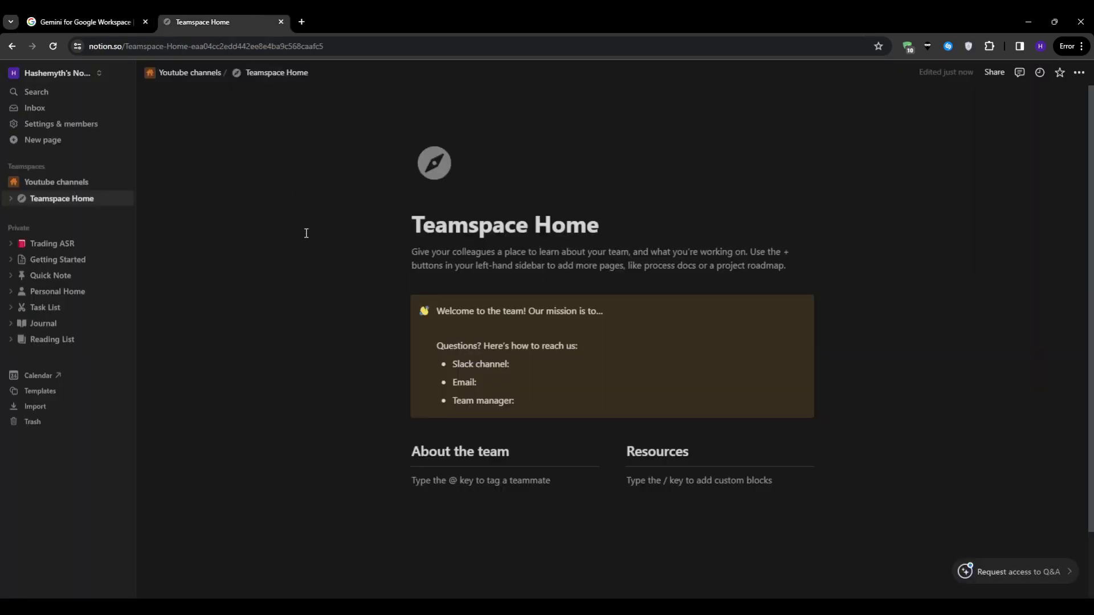